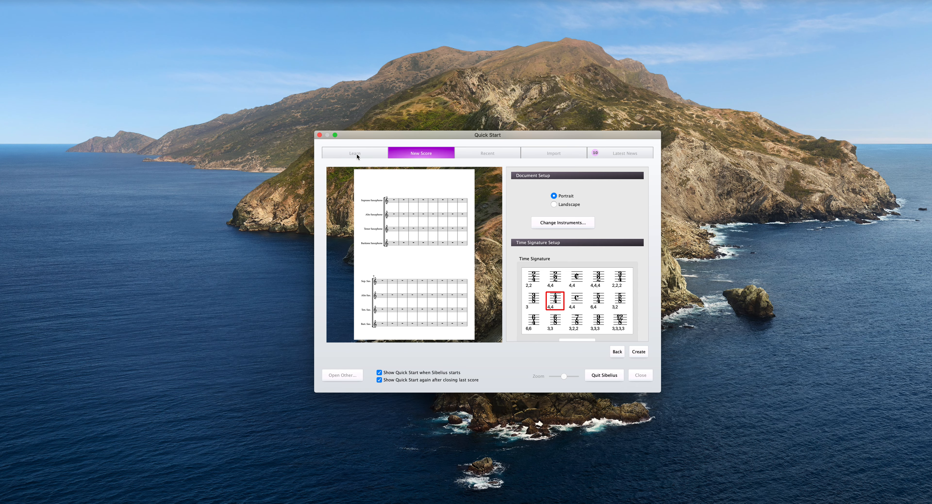
- Create a new score from the String quartet template with a 3/4 time signature
click(618, 352)
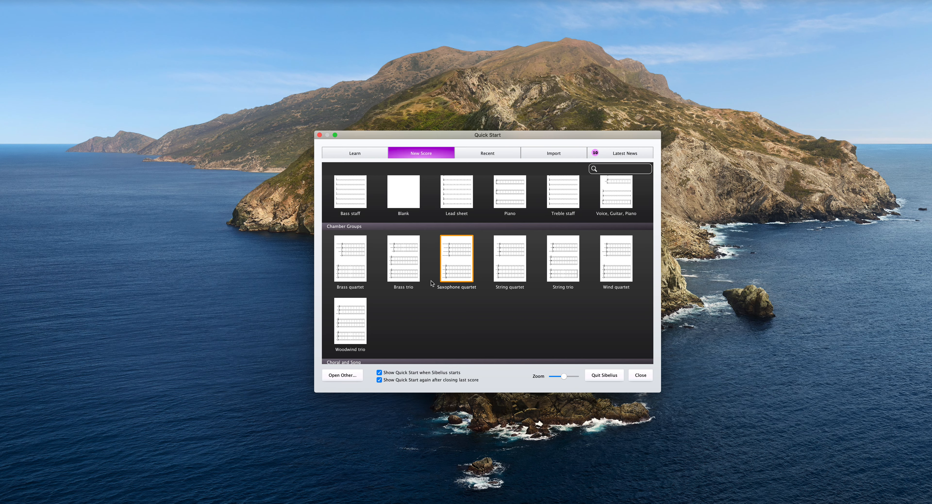
double_click(403, 267)
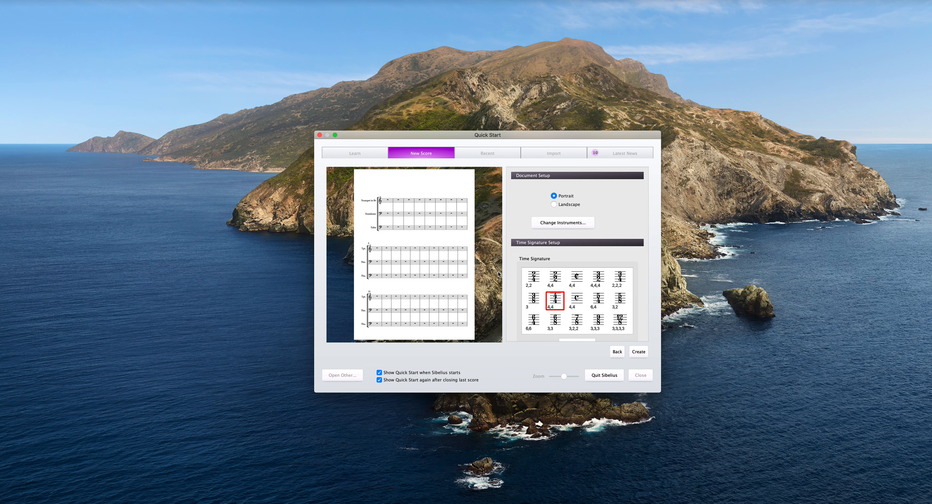
click(617, 352)
double_click(514, 268)
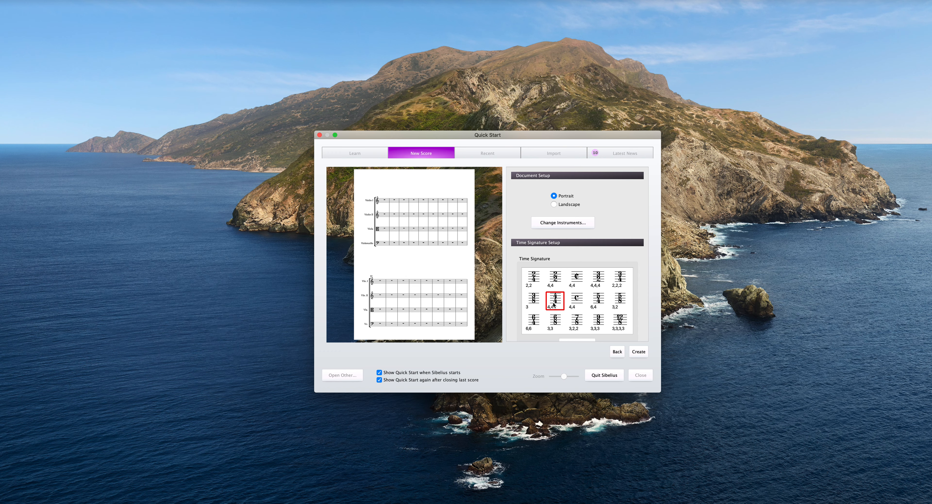
click(621, 278)
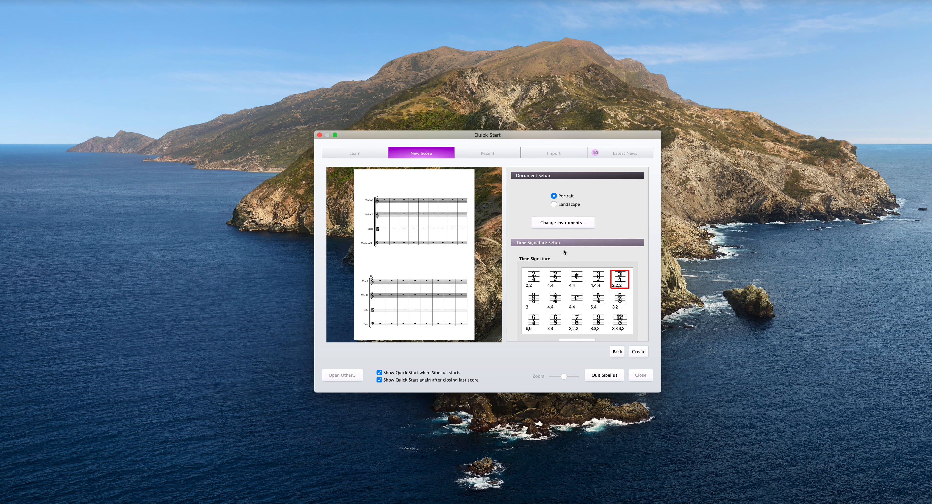
click(639, 352)
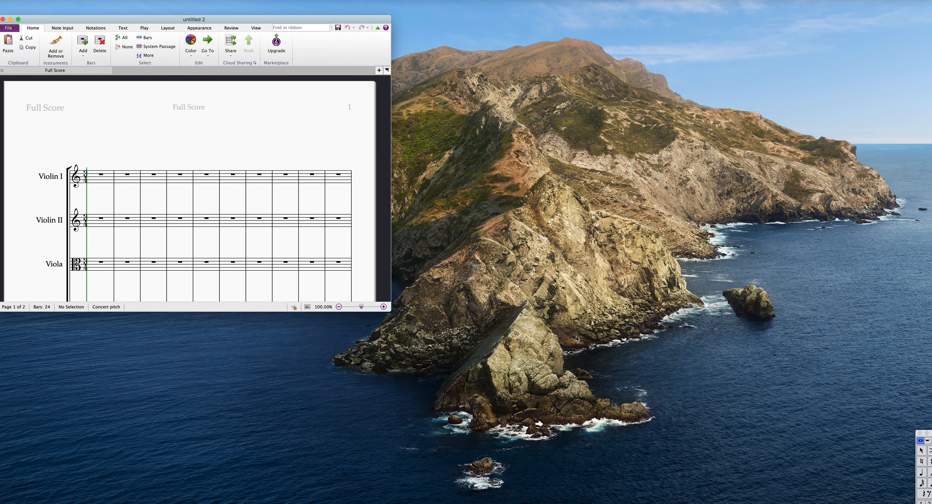
- Enlarge the score window to fill most of the screen and place the Keypad in the empty area beside page 2
drag(388, 312, 911, 497)
drag(289, 20, 307, 11)
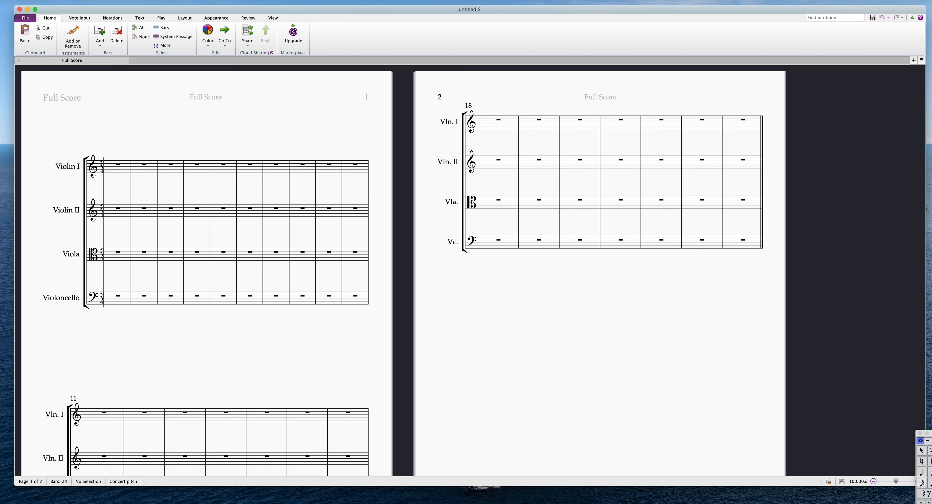
drag(928, 434, 861, 382)
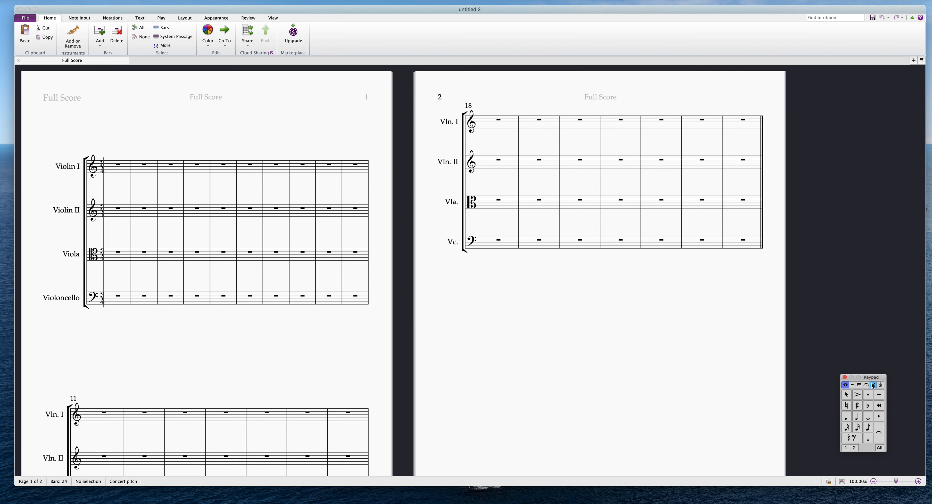
drag(872, 380, 862, 379)
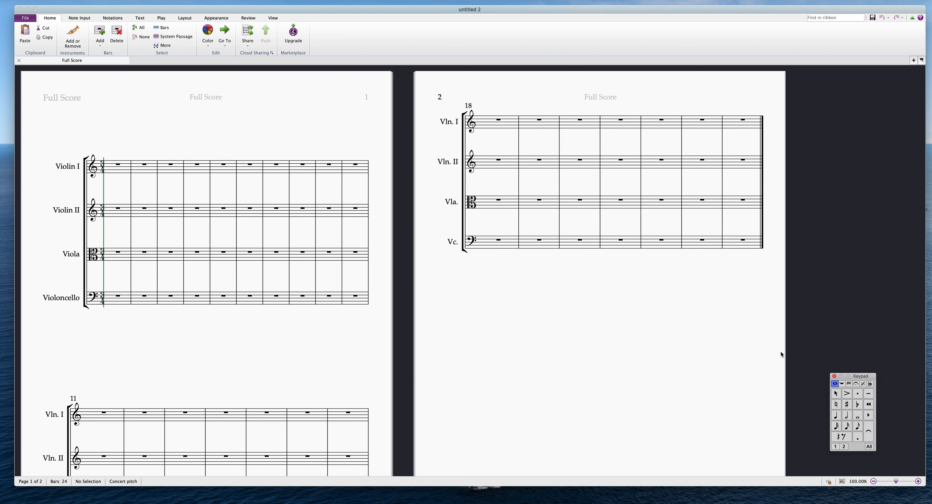
- Show and hide the Keyboard panel and the Fretboard panel in turn
click(273, 19)
click(264, 28)
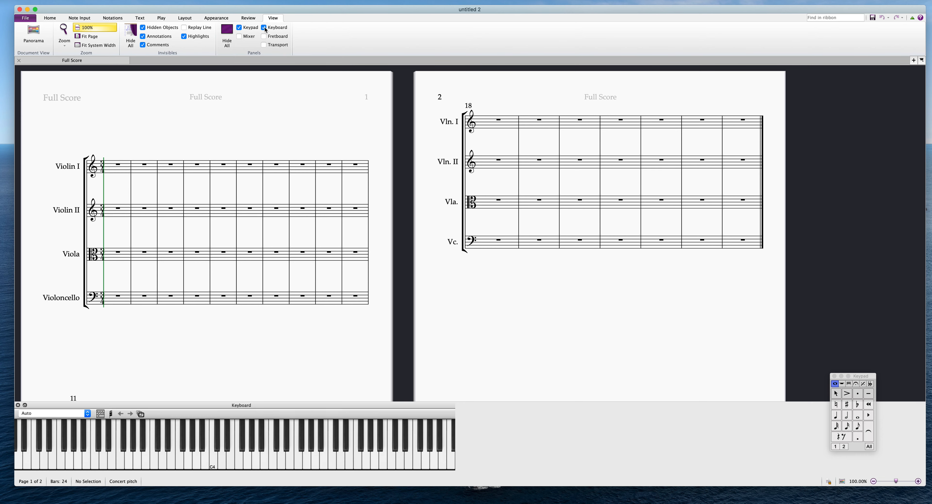
click(265, 28)
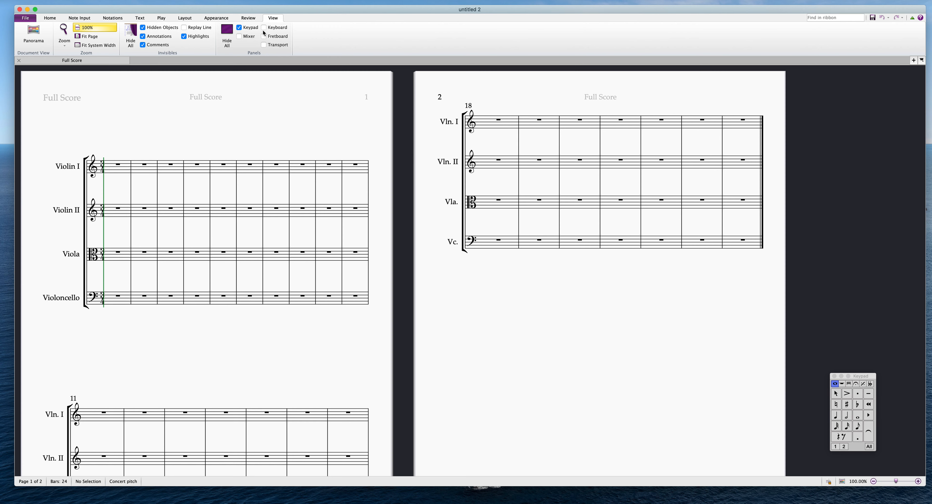
click(265, 37)
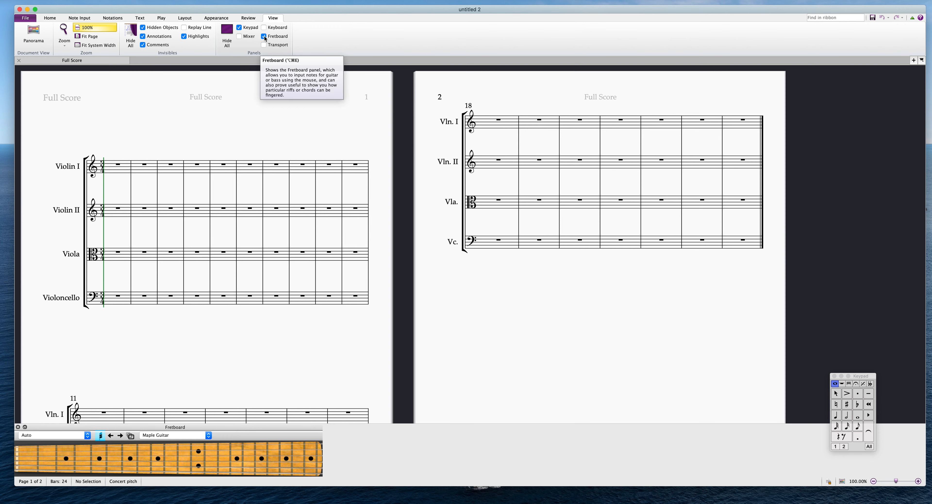
click(264, 36)
- Show the Transport panel, bring it fully into view above the score, and move the Keypad higher beside page 2
click(264, 45)
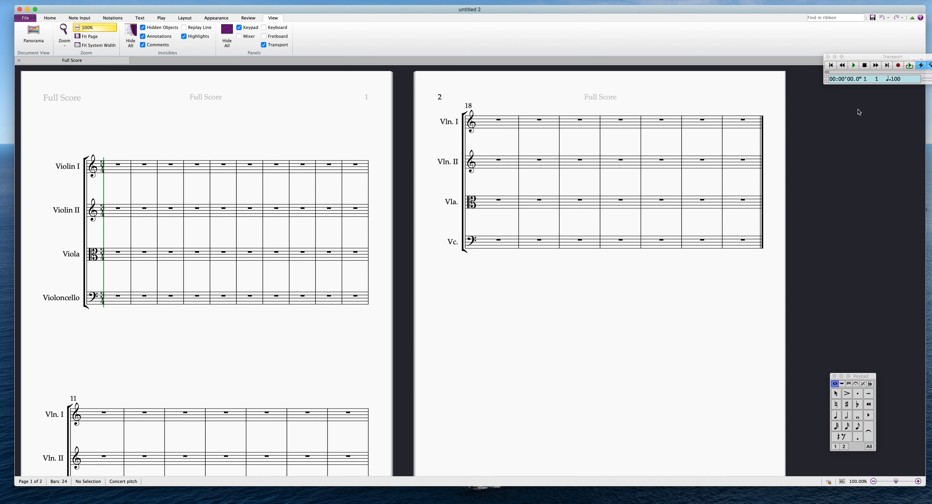
drag(904, 57, 798, 35)
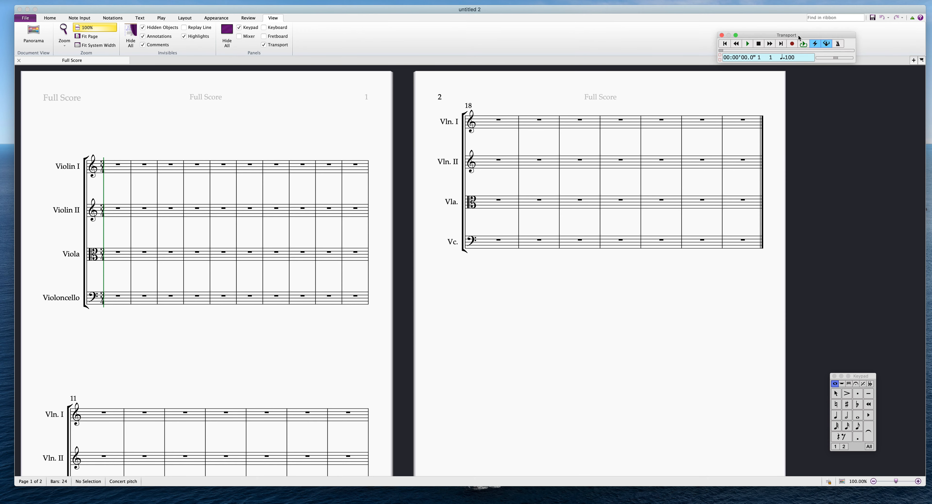
drag(864, 379, 878, 284)
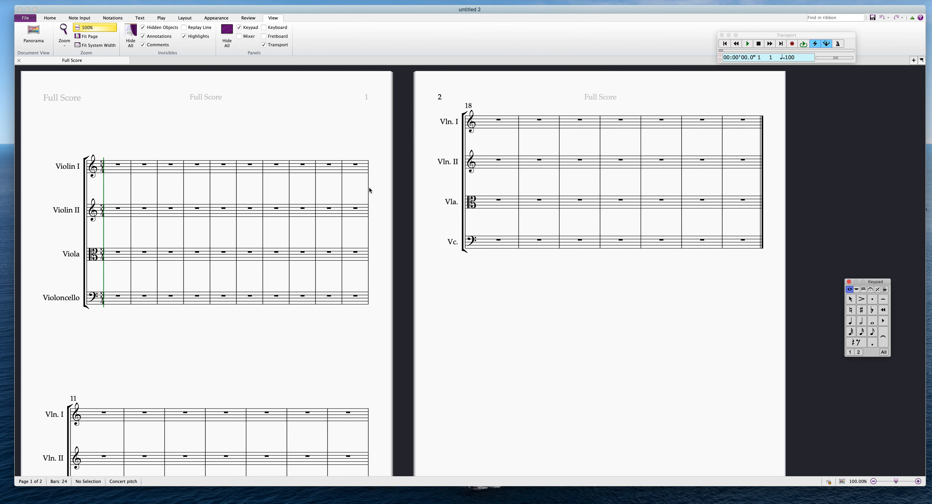
click(546, 292)
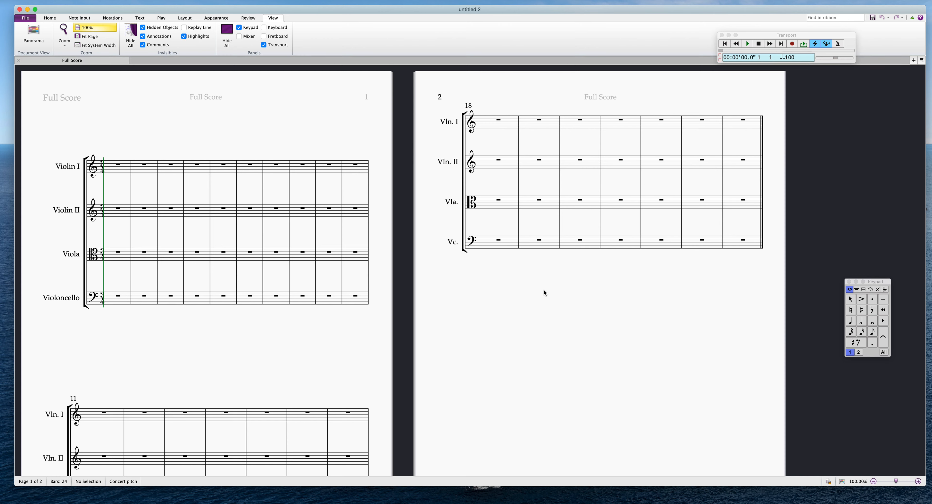
- On beat 1 of bar 1, enter a quarter-note C2 for Violoncello and half notes for Violin I (E4), Violin II and Viola (G3)
click(851, 323)
click(84, 310)
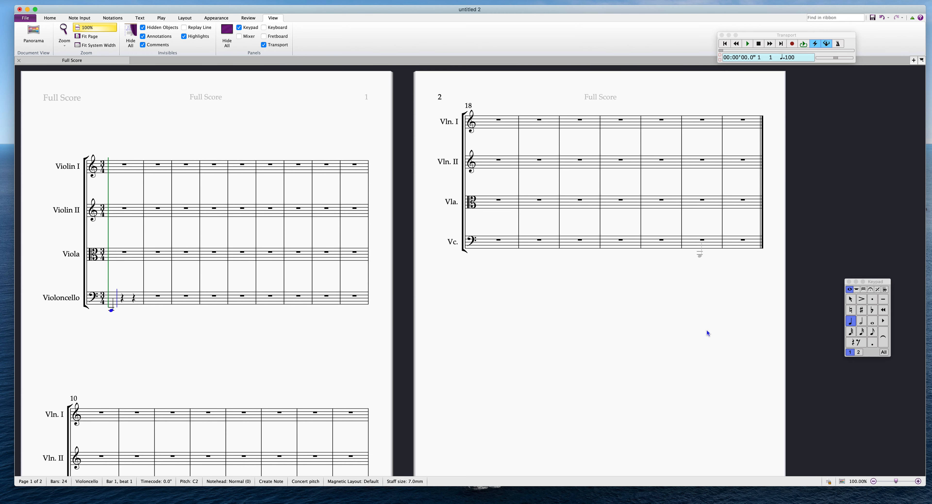
key(5)
click(110, 172)
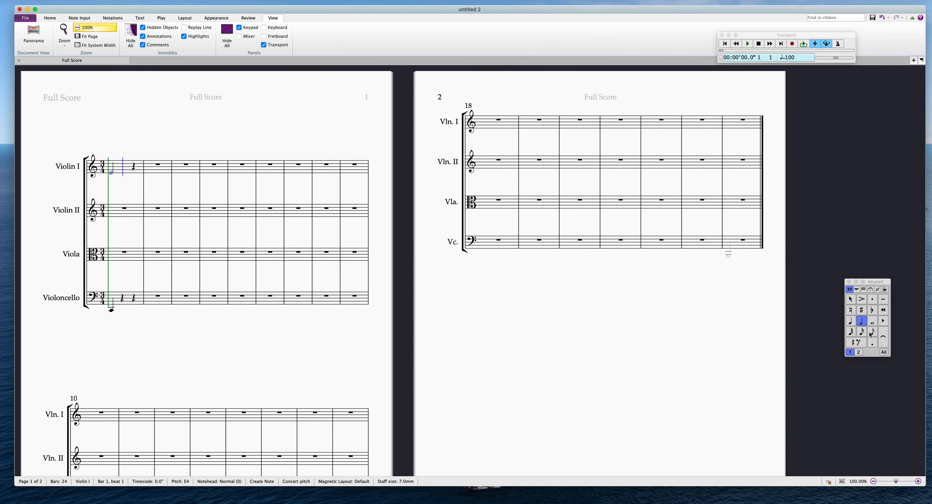
click(116, 217)
click(112, 257)
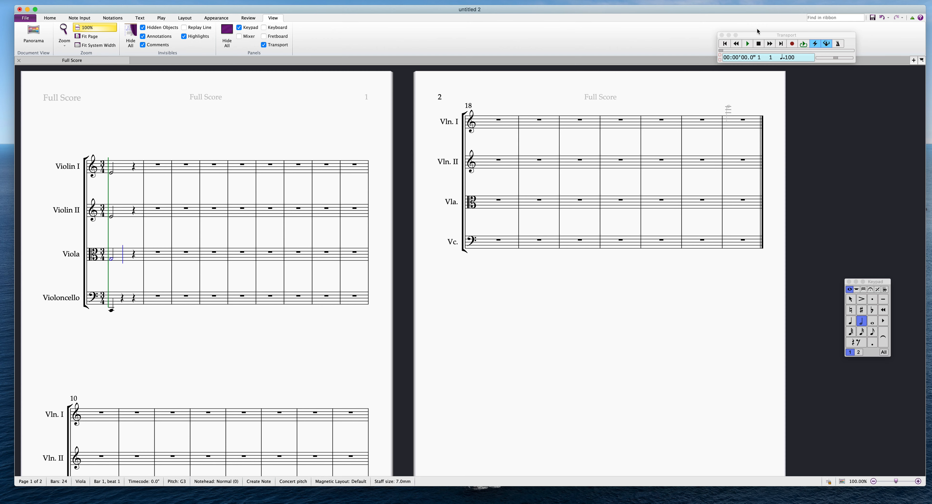
- Play the score back from the beginning, stop playback, and leave note input
drag(757, 35, 755, 36)
click(724, 45)
click(747, 45)
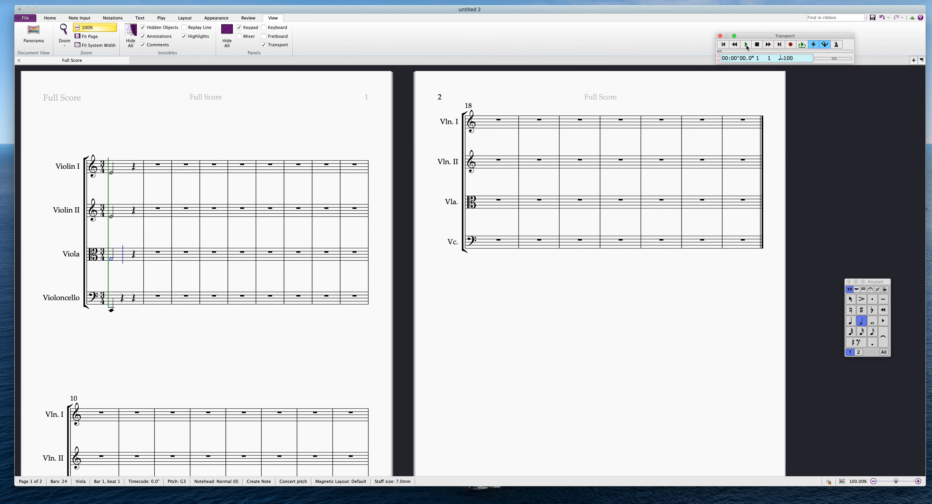
click(746, 46)
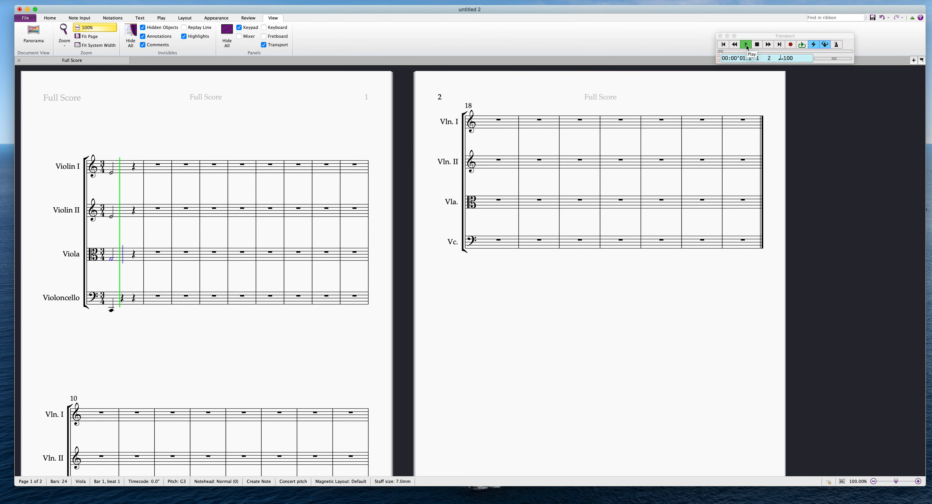
click(757, 46)
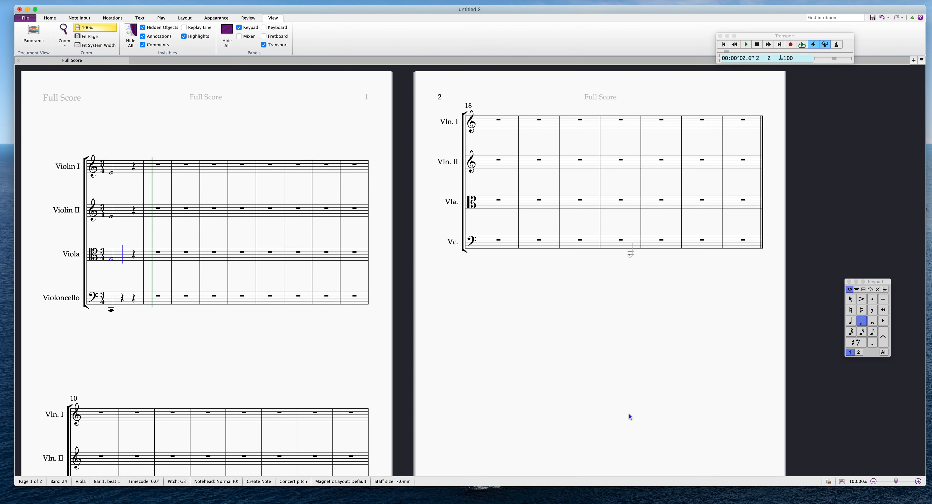
key(Escape)
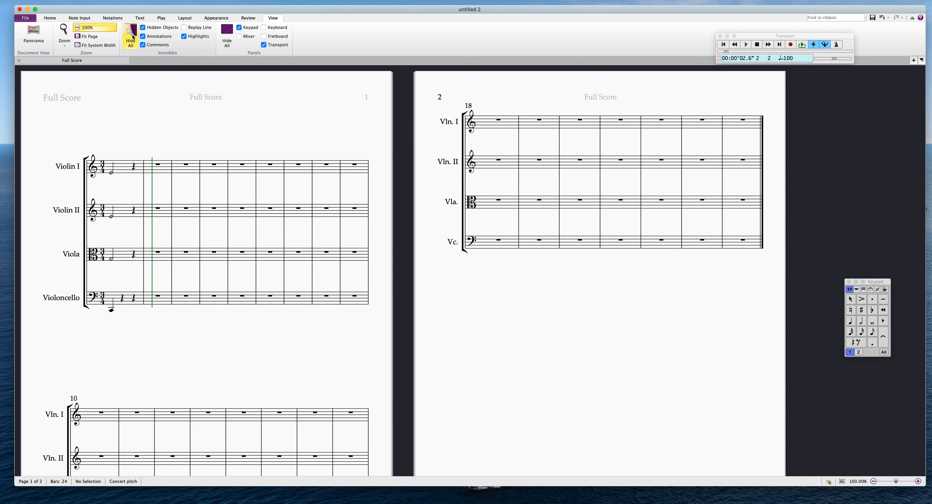
click(50, 19)
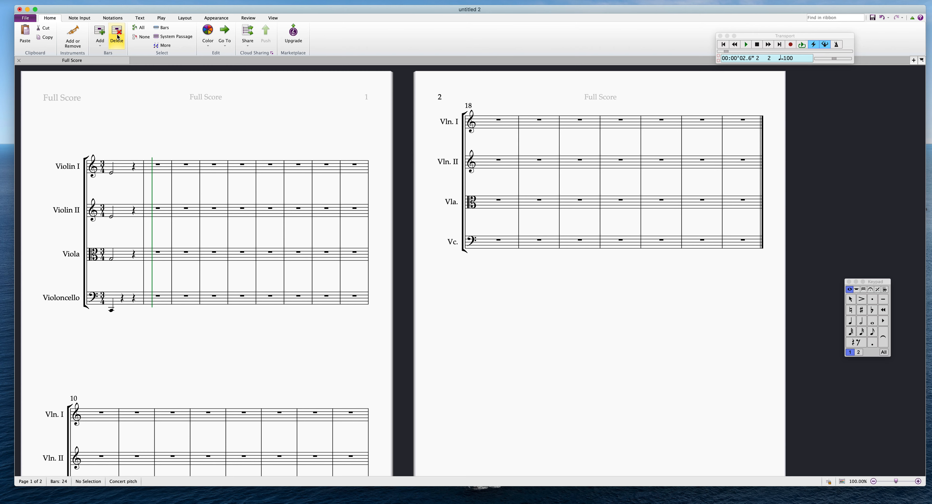
click(79, 19)
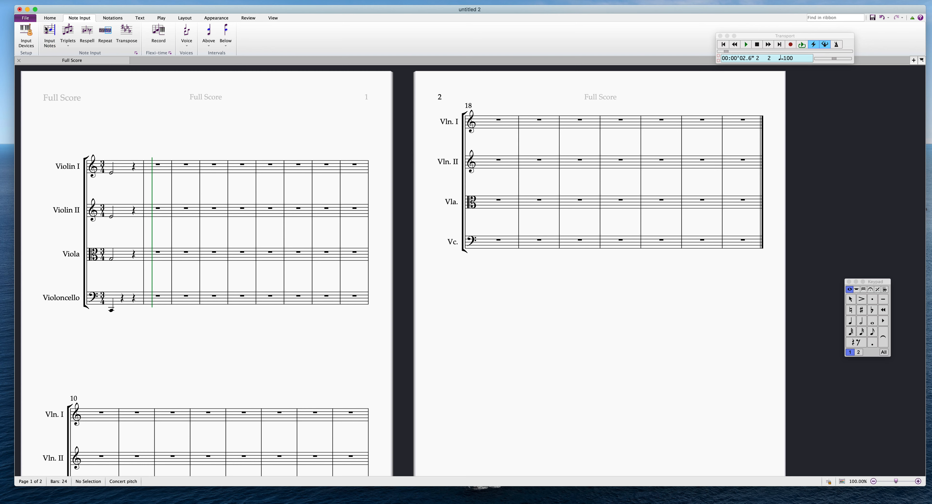
- Add a trill line and a straight glissando at the first Violin I note, and undo both
click(112, 19)
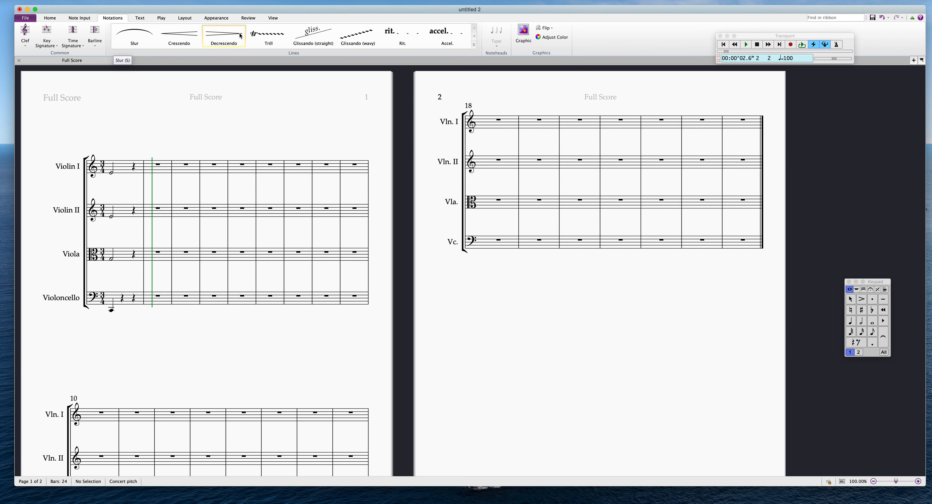
click(282, 36)
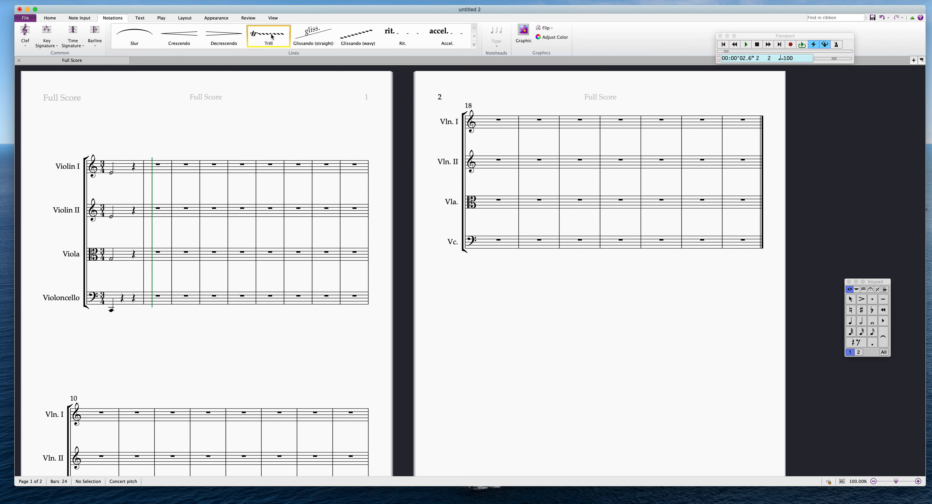
click(112, 178)
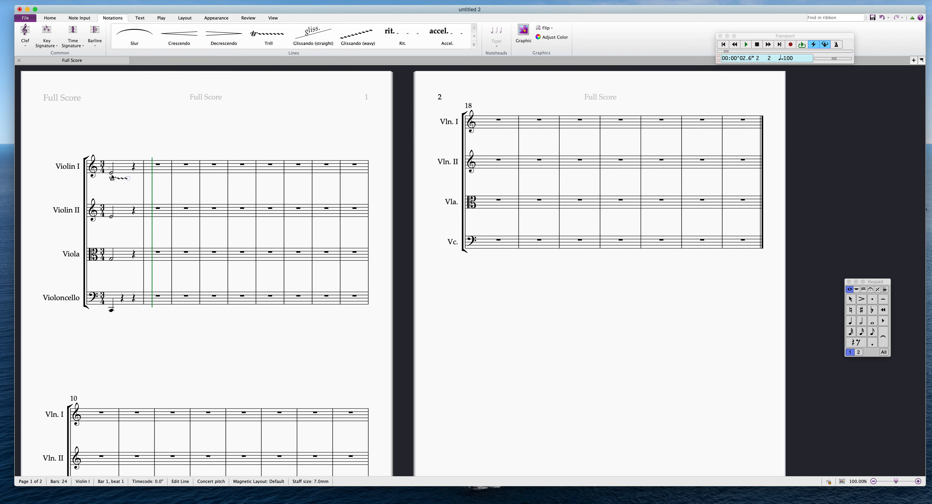
click(313, 36)
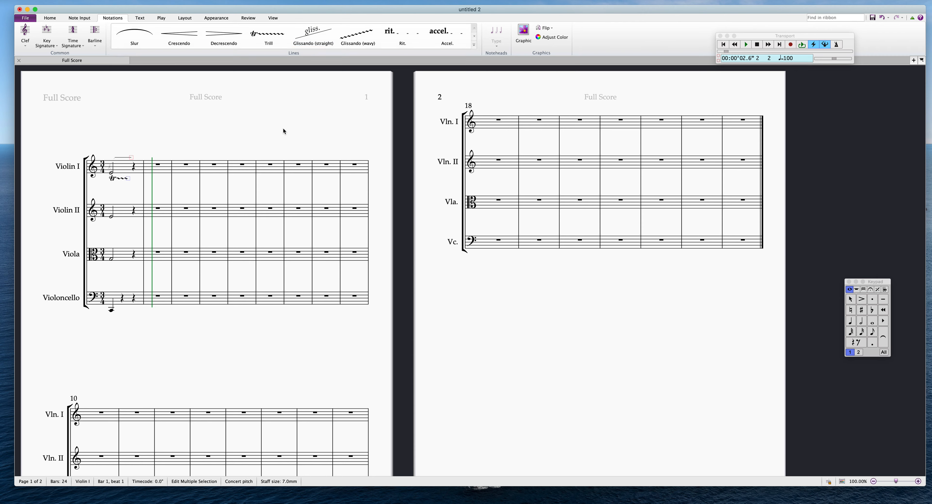
key(super+z)
key(super+z)
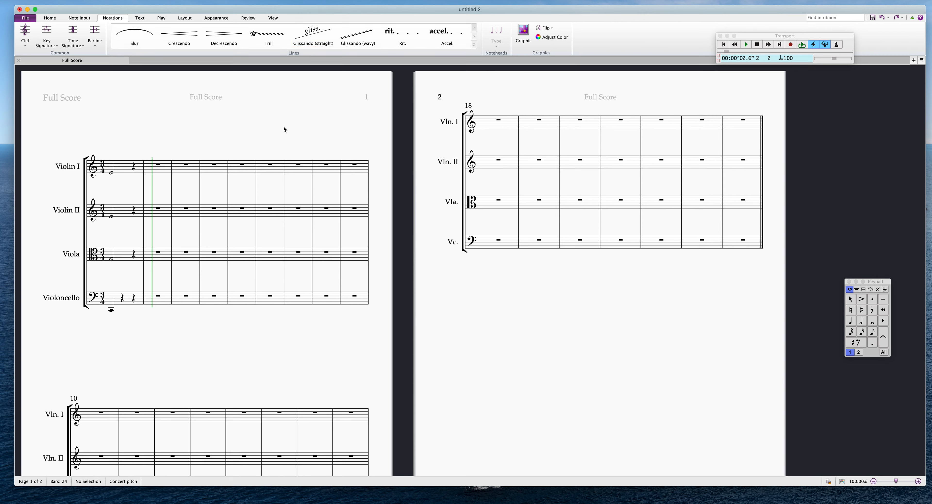
- Add the technique text "pizz" above the first Violin I note
click(140, 18)
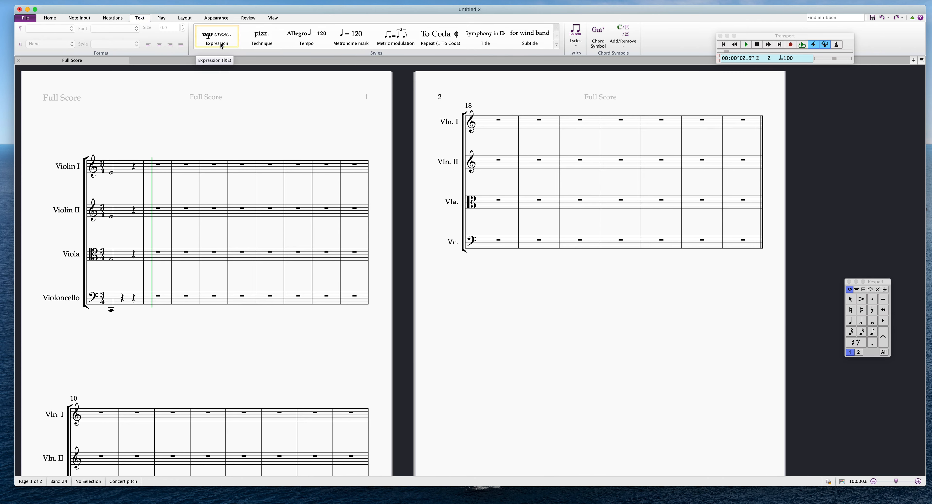
click(111, 173)
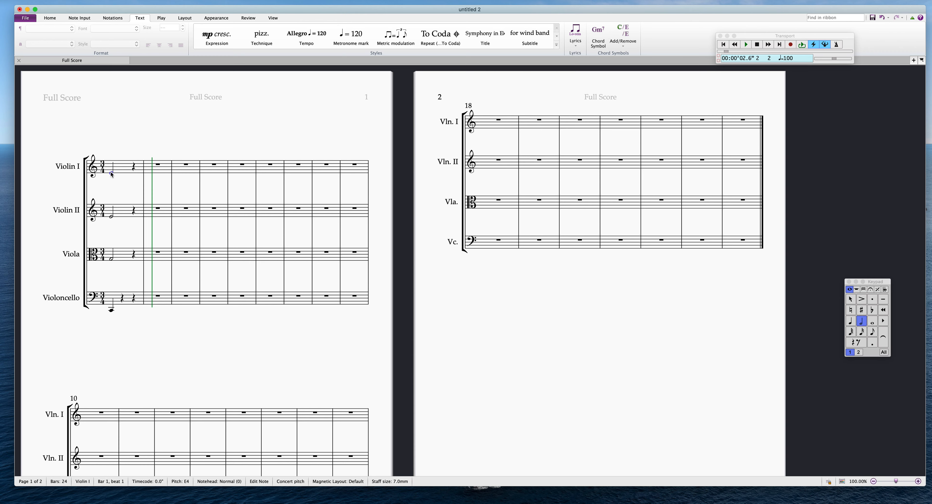
click(266, 45)
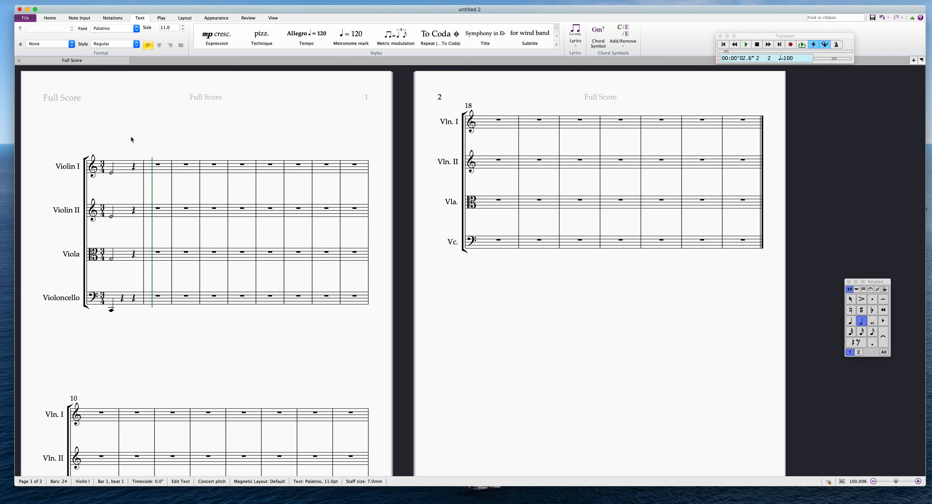
text(pi)
key(Escape)
key(Escape)
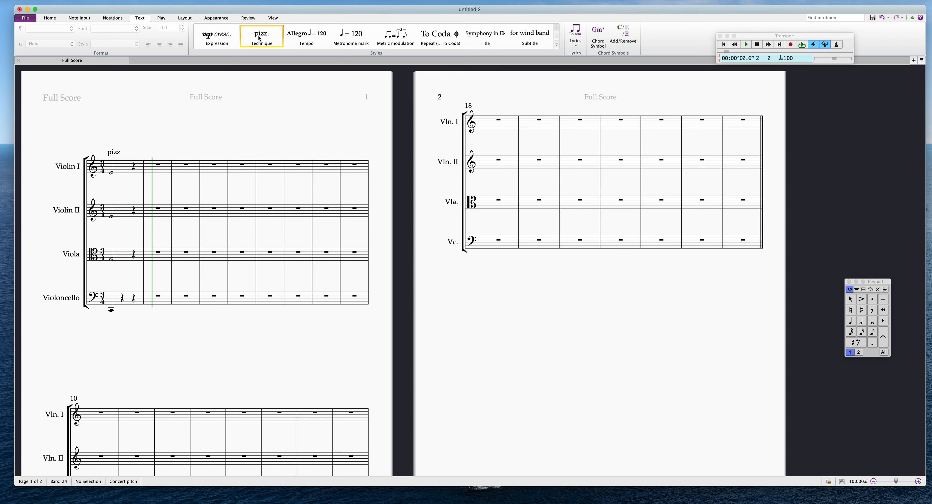
- Add the expression text "mp" below the first Viola note in bar 1
click(112, 219)
key(Escape)
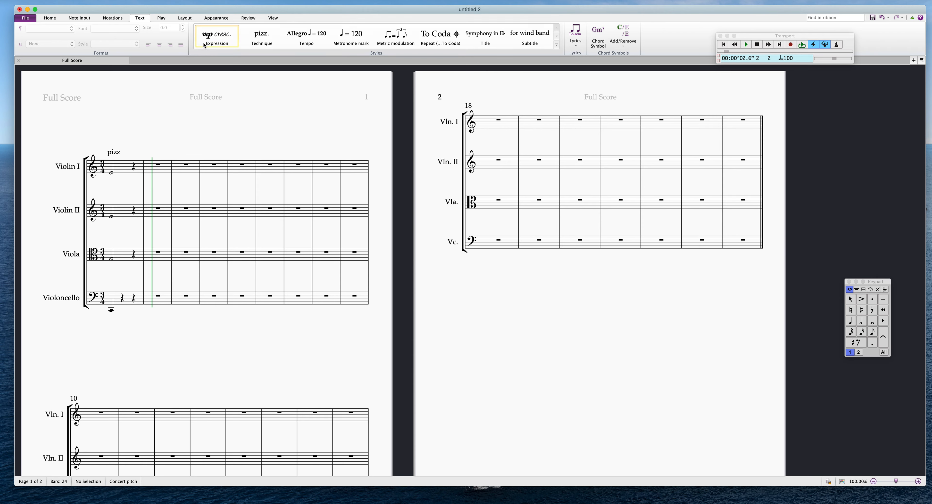
click(111, 259)
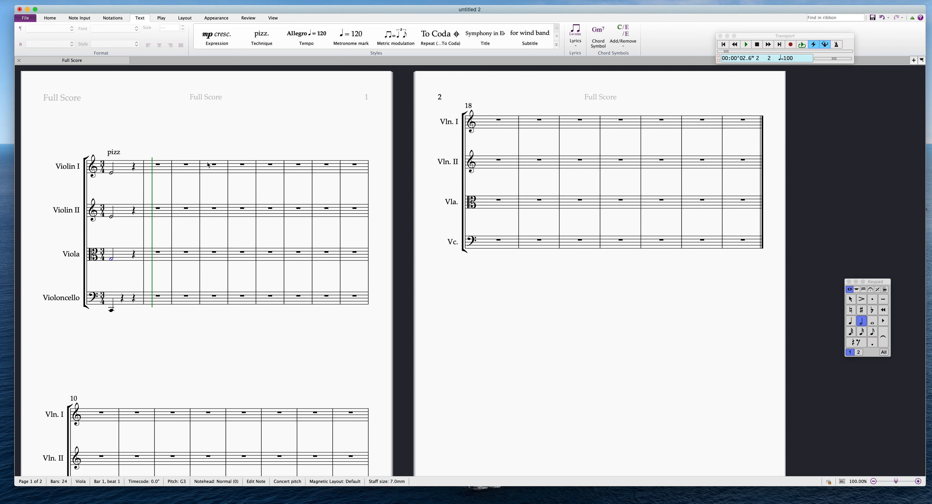
click(215, 42)
text(mp)
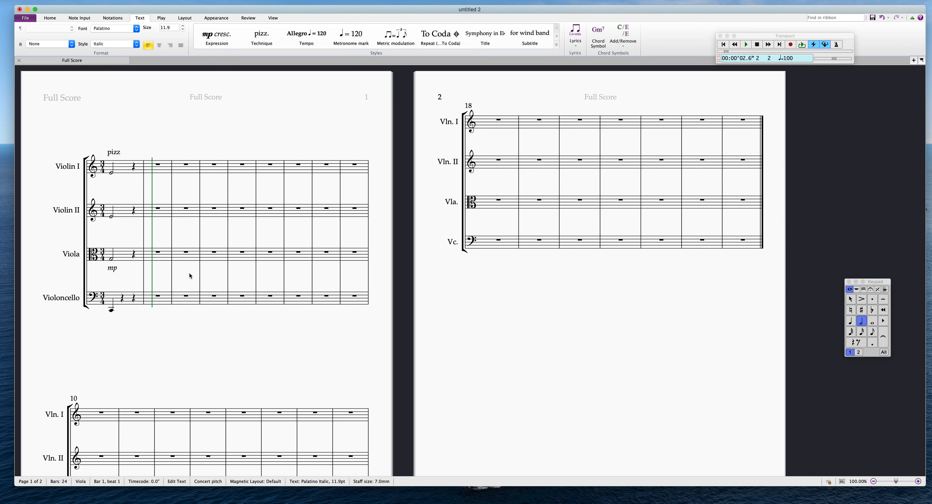
key(Escape)
key(Escape)
- Add the tempo text "Allegro" above the start of bar 1
click(111, 173)
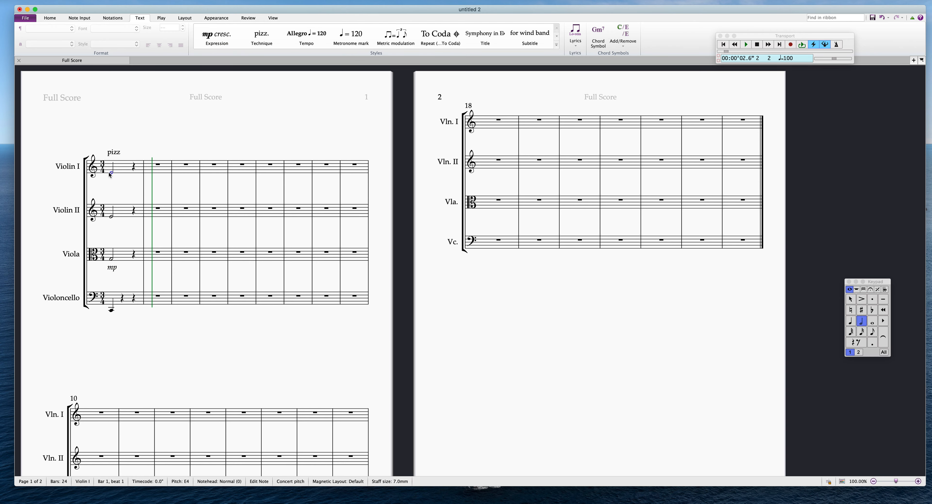
click(301, 35)
text(Allel)
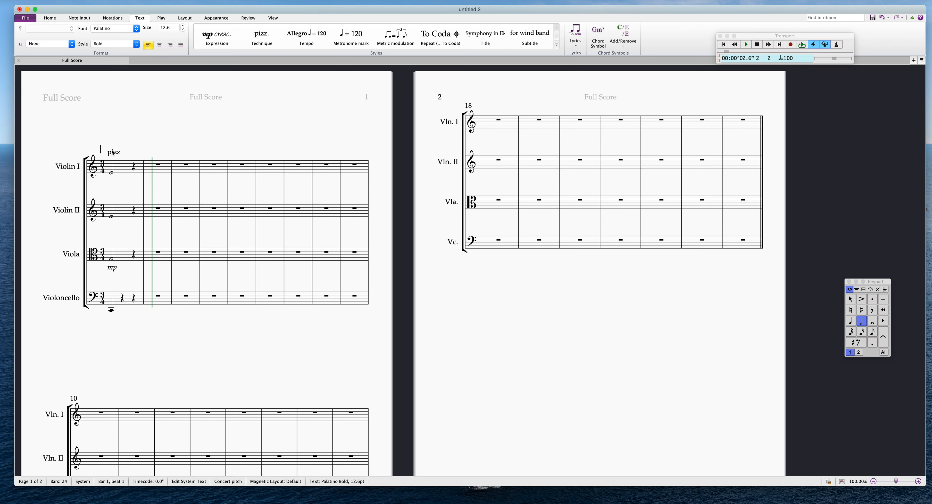
text(o)
key(Escape)
key(Escape)
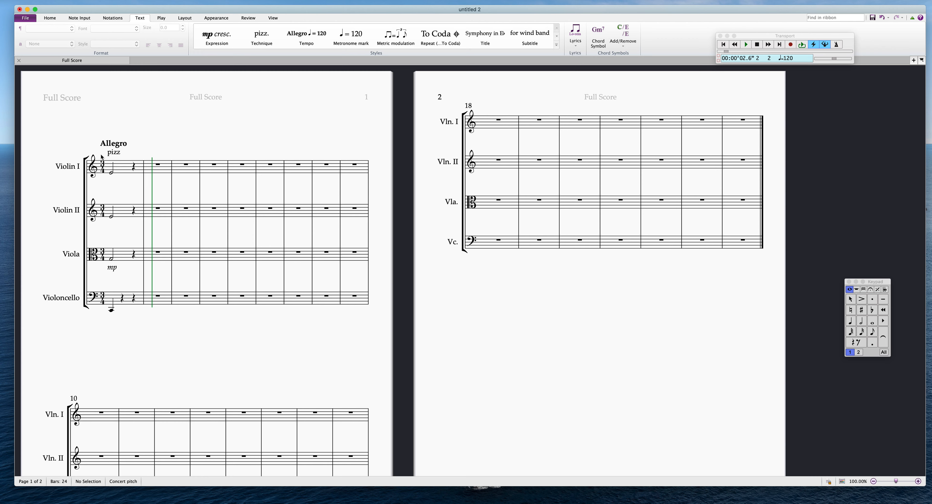
- Delete the half notes of Violin I, Violin II and Viola in bar 1
click(111, 174)
key(Delete)
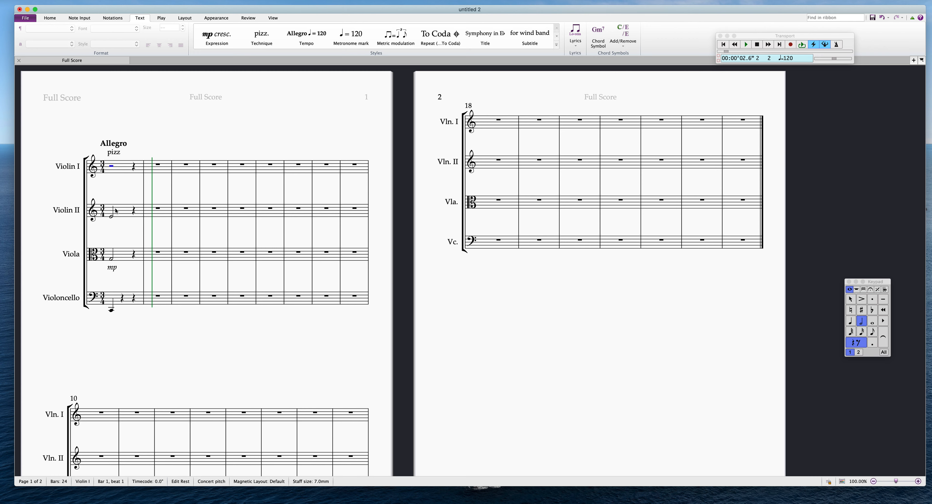
click(112, 216)
key(Delete)
click(112, 259)
key(Delete)
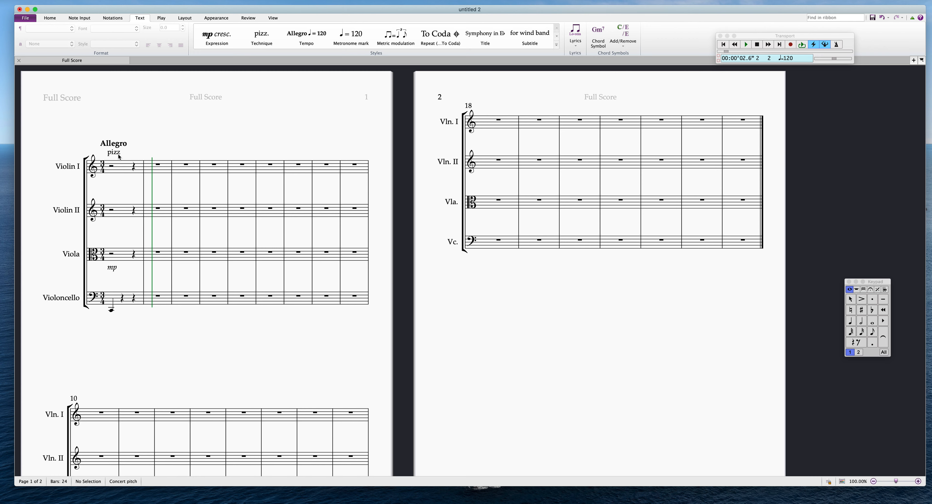
- Delete the "pizz" text above Violin I and the "mp" text below Viola
click(115, 152)
key(Delete)
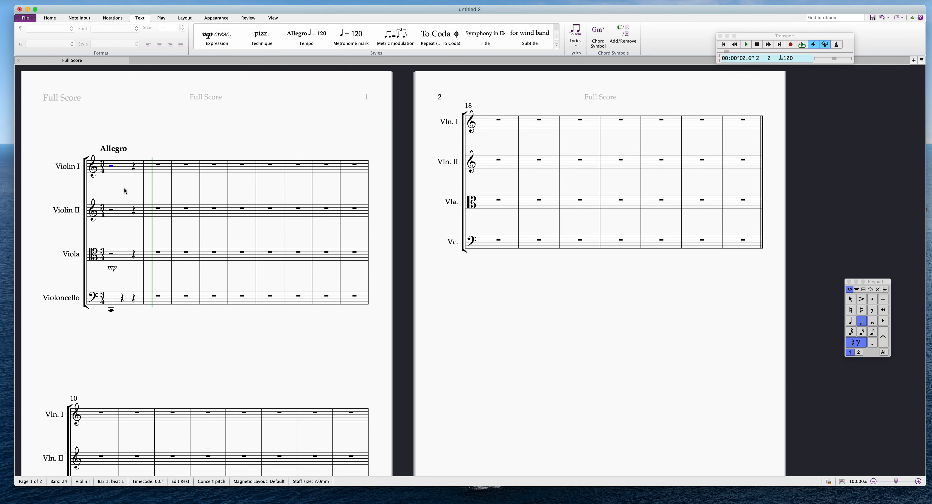
click(112, 271)
key(Delete)
key(Escape)
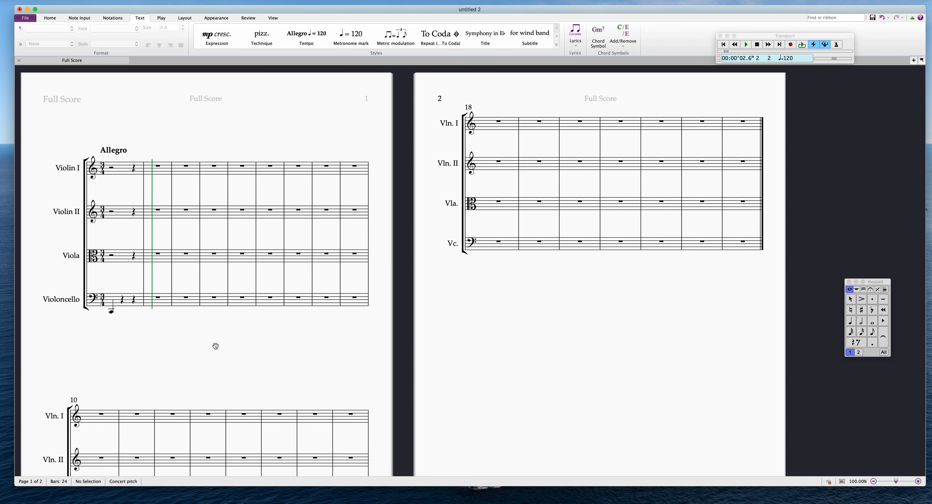
- Change the barline at the end of bar 4 to a double barline
scroll(188, 332, down, 2)
scroll(188, 332, left, 2)
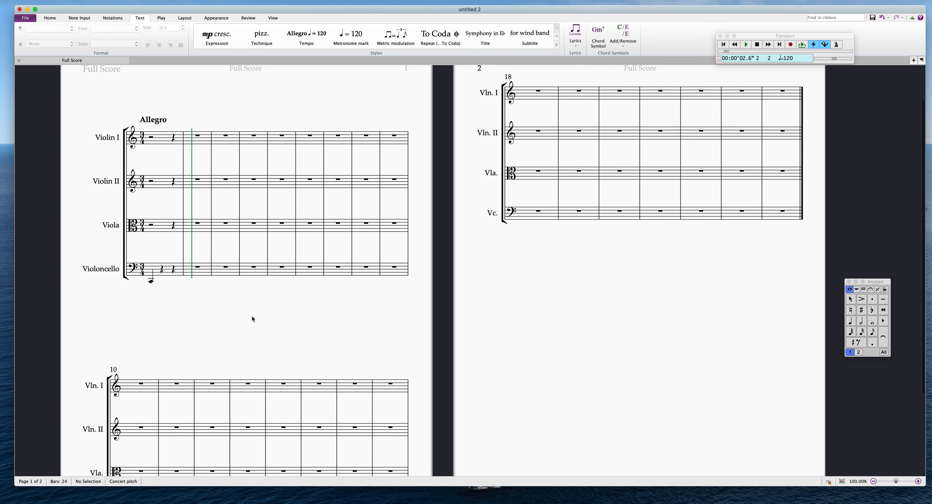
click(267, 221)
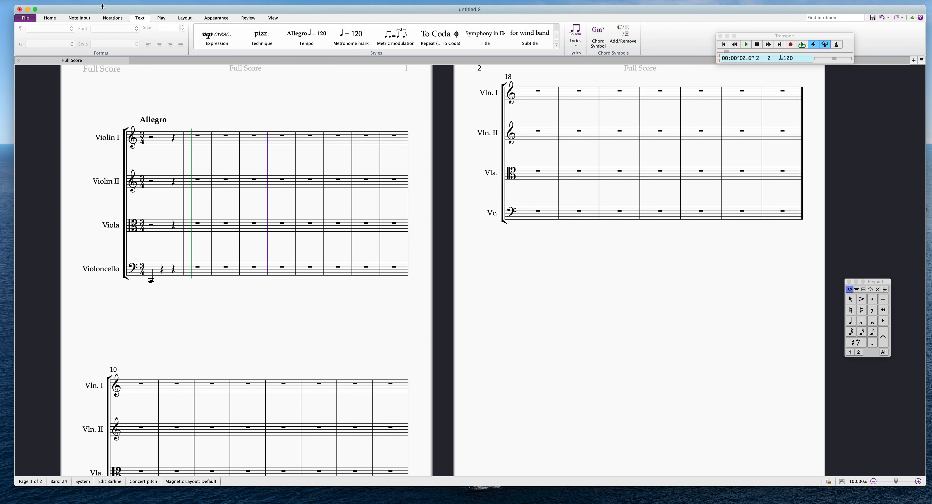
click(117, 20)
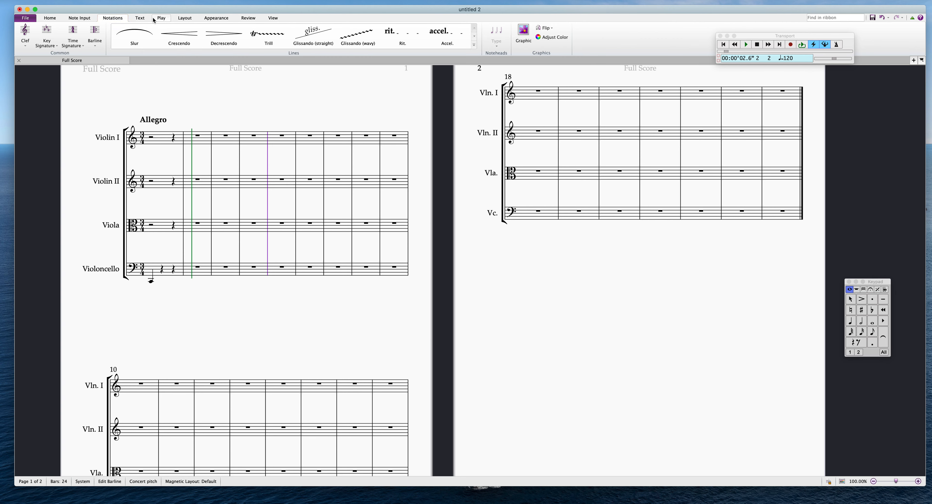
click(98, 32)
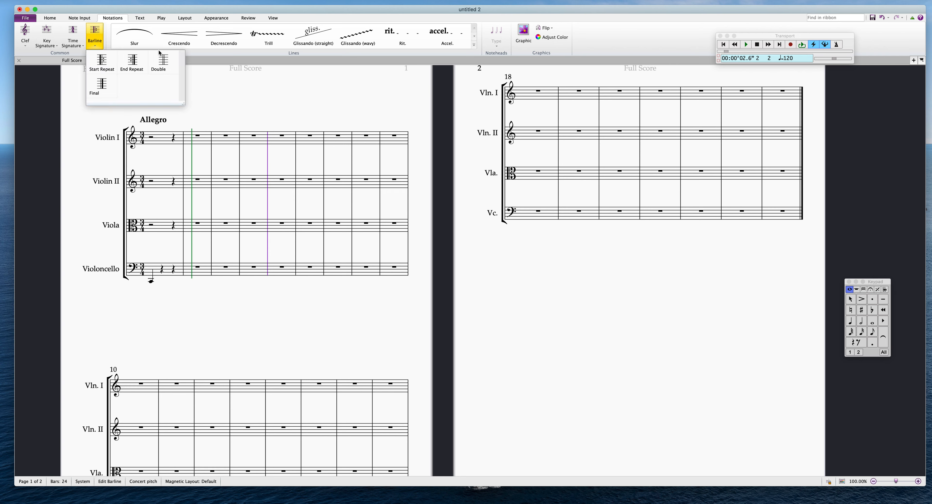
click(163, 61)
key(Escape)
- Enter quarter notes on beats 2 and 3 of bar 1: G3 for Viola and E4 for Violin II
click(151, 282)
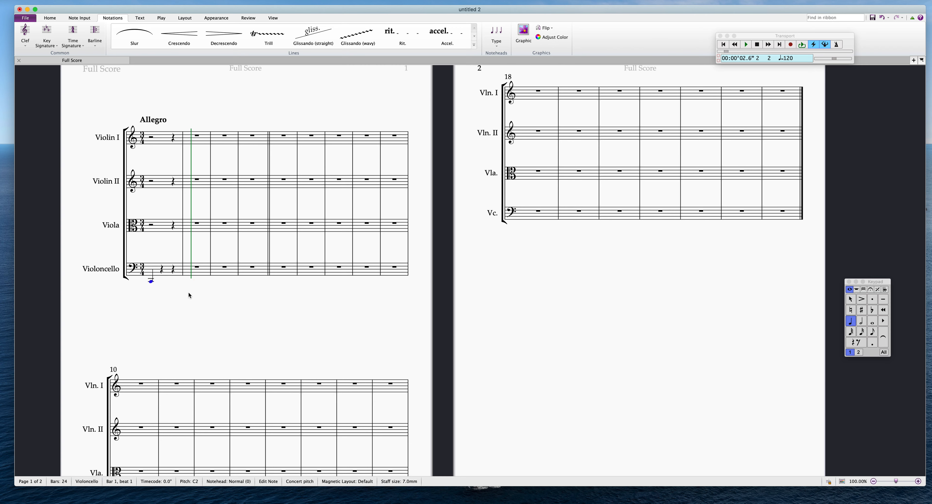
key(Escape)
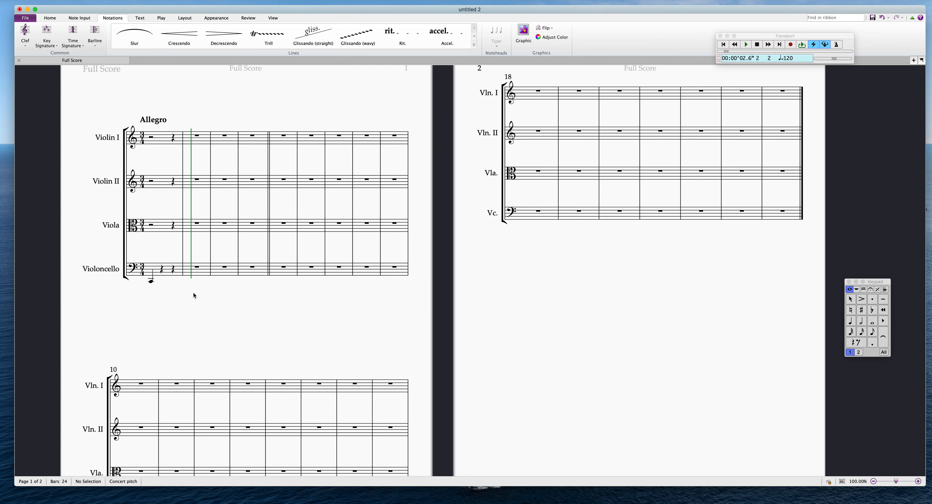
click(874, 334)
key(4)
click(173, 229)
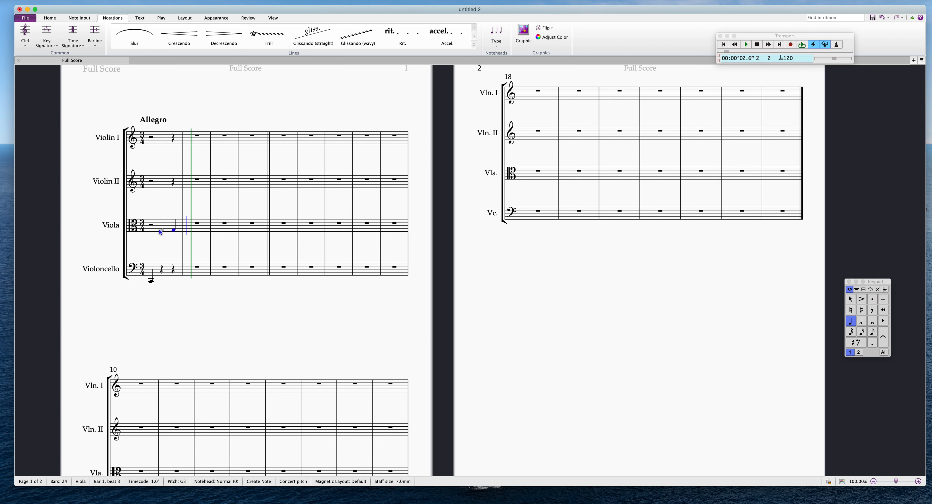
key(Left)
click(160, 187)
click(174, 188)
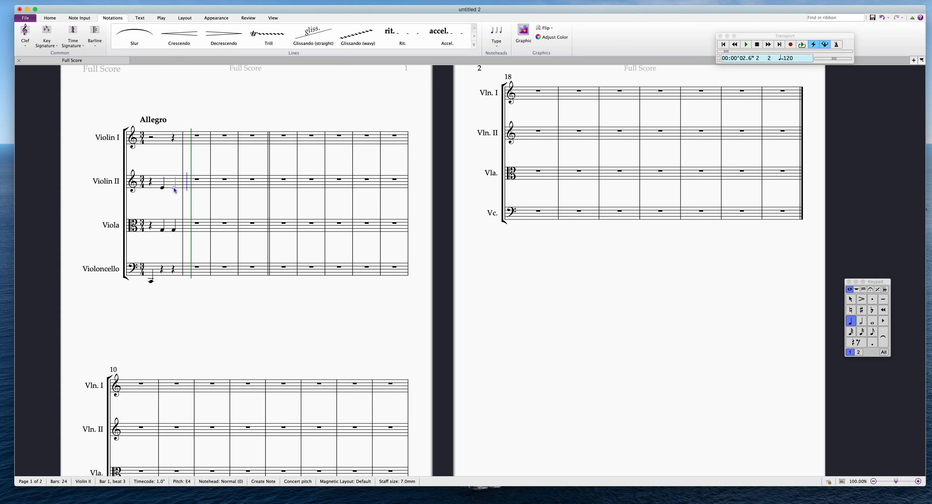
key(Escape)
- Play the score from the first Violoncello note, stop playback and clear the selection
click(151, 281)
key(space)
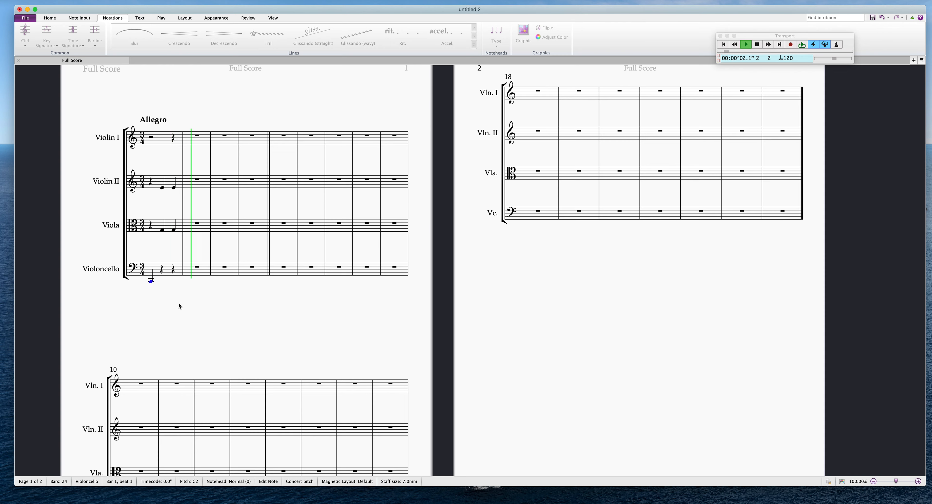
key(space)
key(Escape)
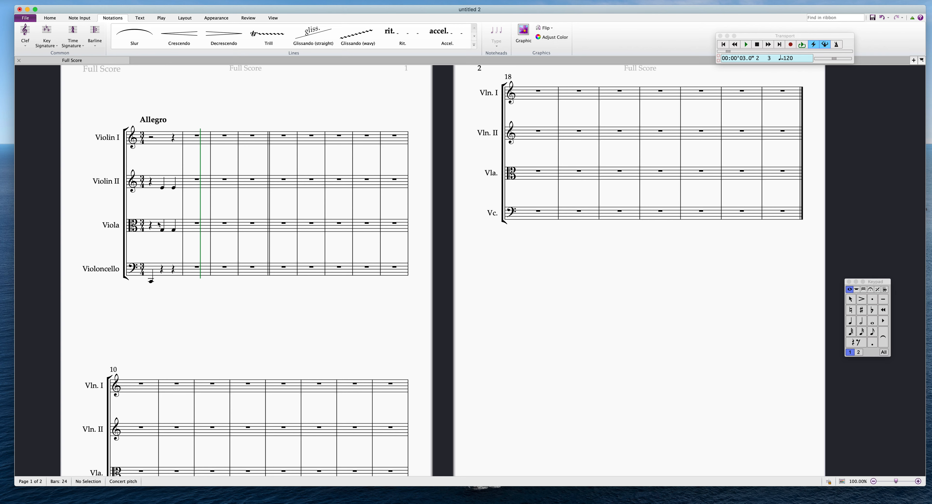
- Repeat bar 1 of Violin II, Viola and Violoncello three times to fill bars 2 to 4
click(163, 188)
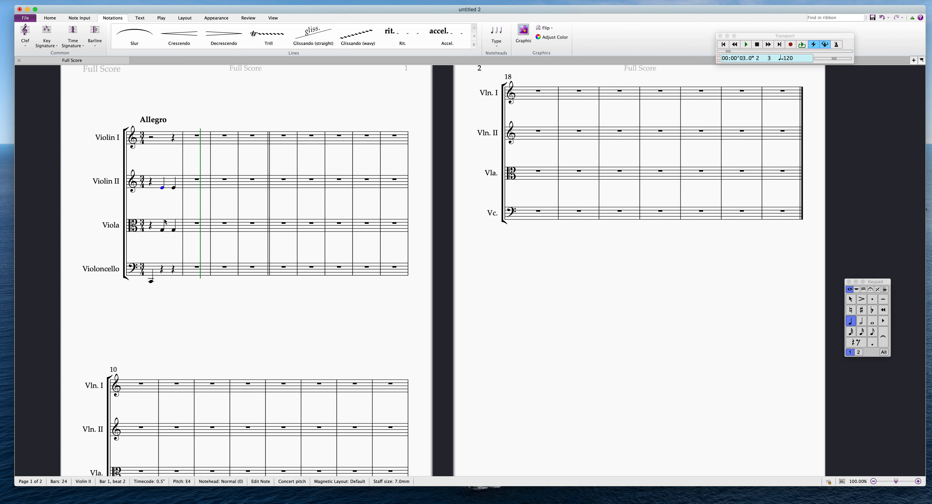
click(163, 230)
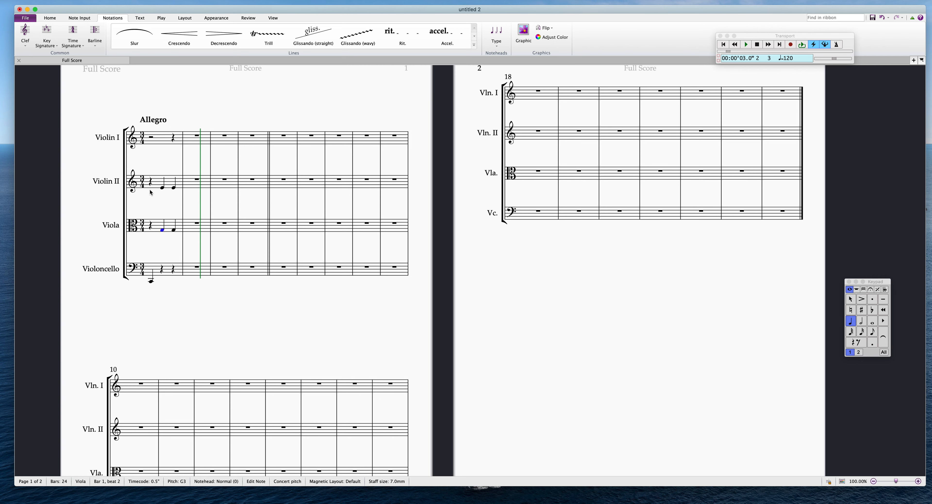
click(170, 273)
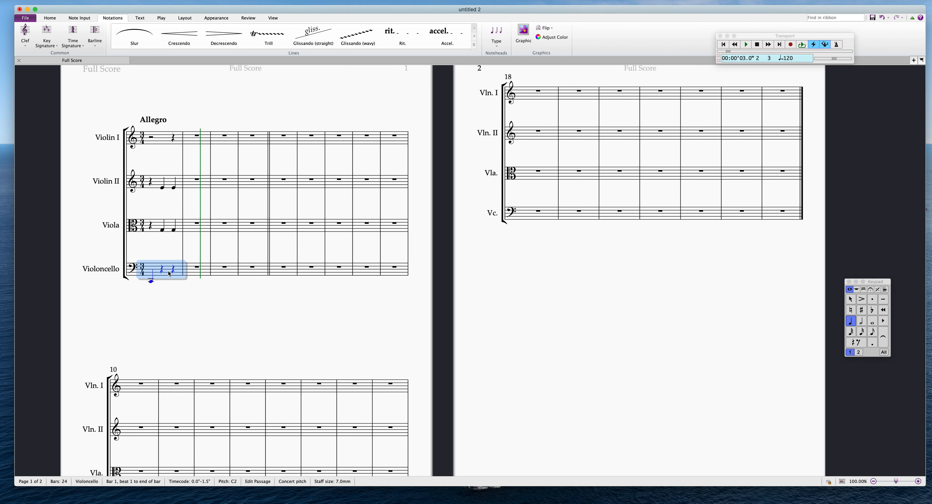
shift+click(172, 184)
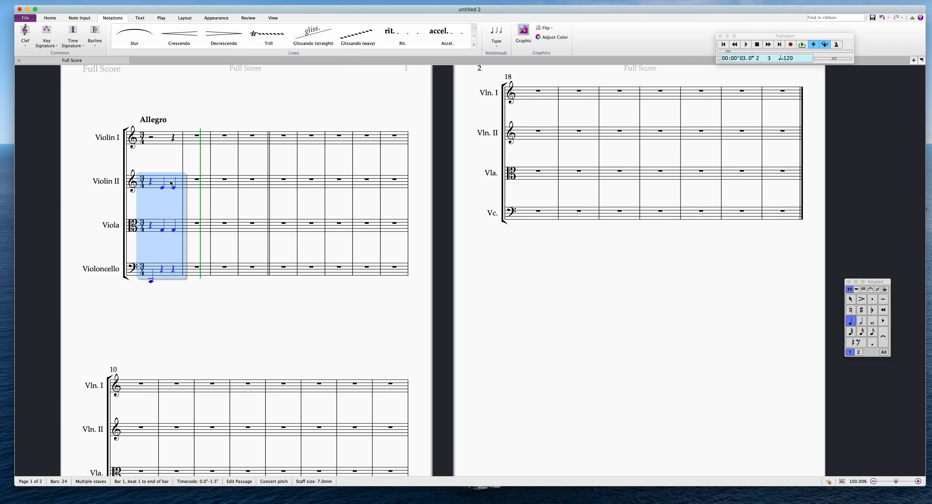
key(r)
key(r)
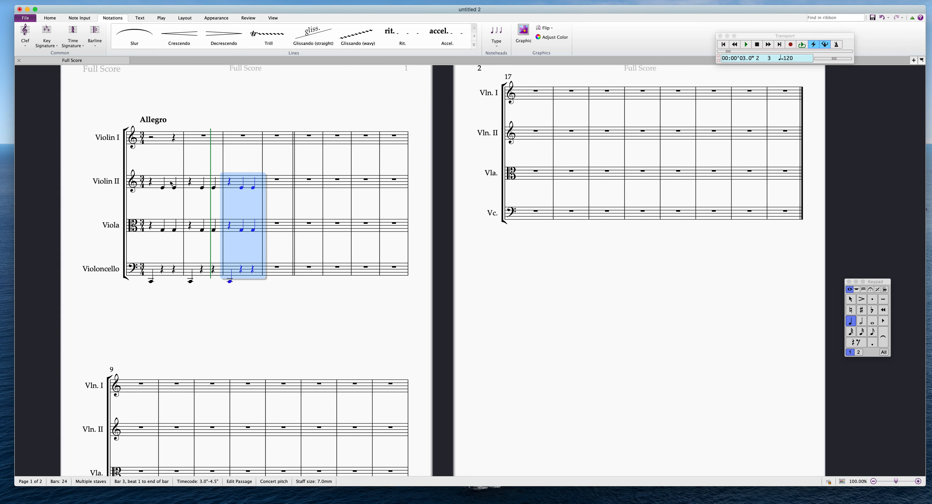
key(r)
click(282, 333)
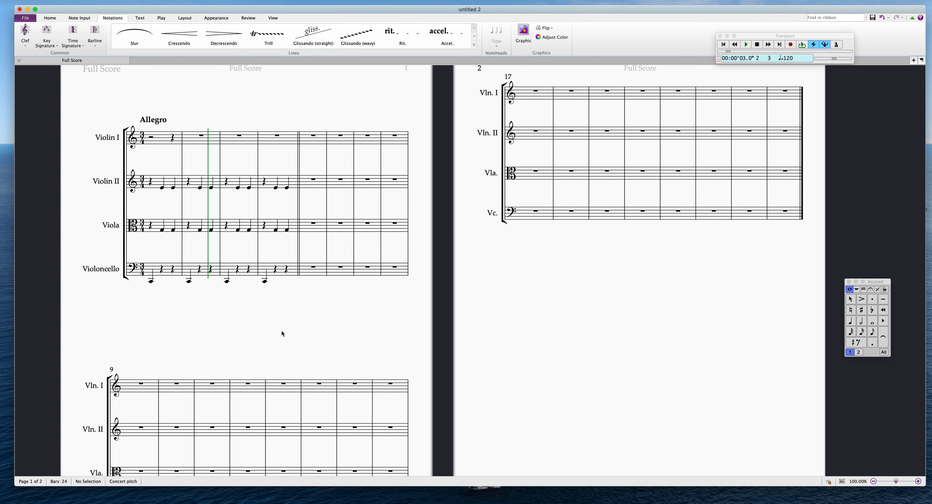
- Play back the repeated four-bar accompaniment from the first Violoncello note, and stop
click(152, 282)
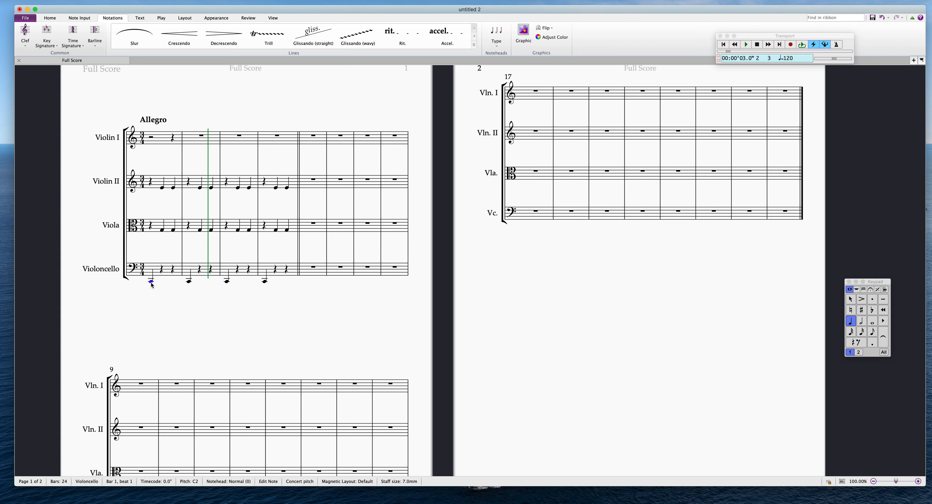
key(p)
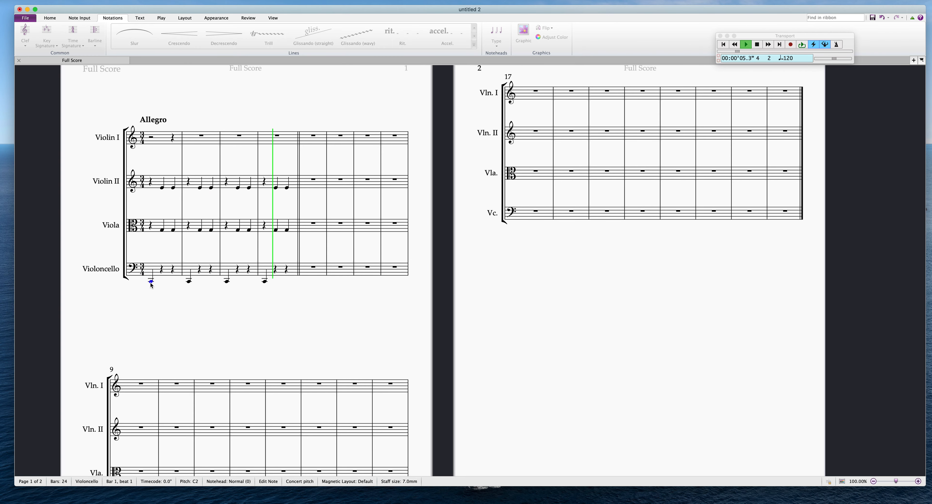
key(Escape)
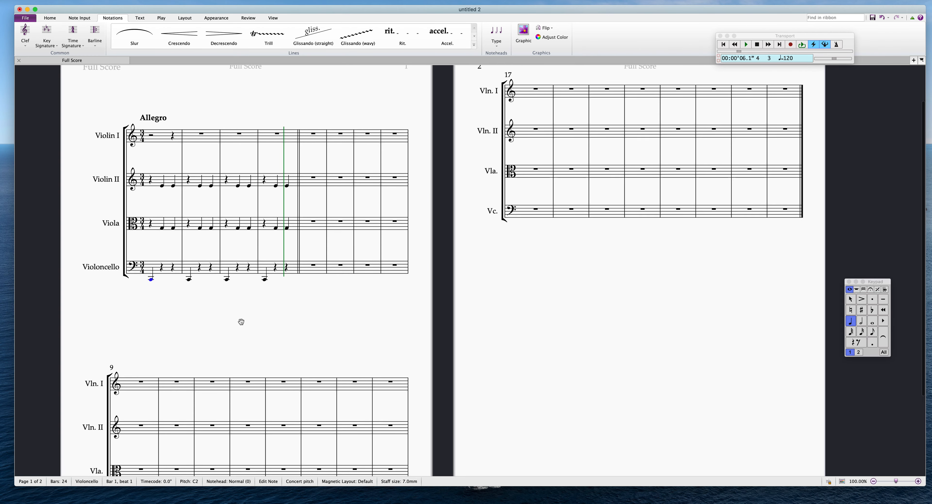
- Replace the Viola's quarter note on beat 2 of bar 2 with two G3 eighth notes
scroll(239, 312, down, 1)
click(161, 214)
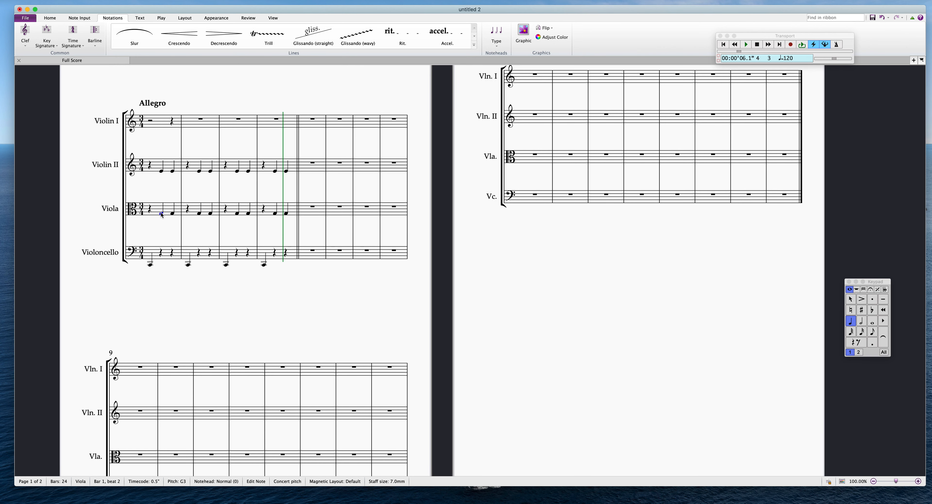
click(199, 213)
click(870, 335)
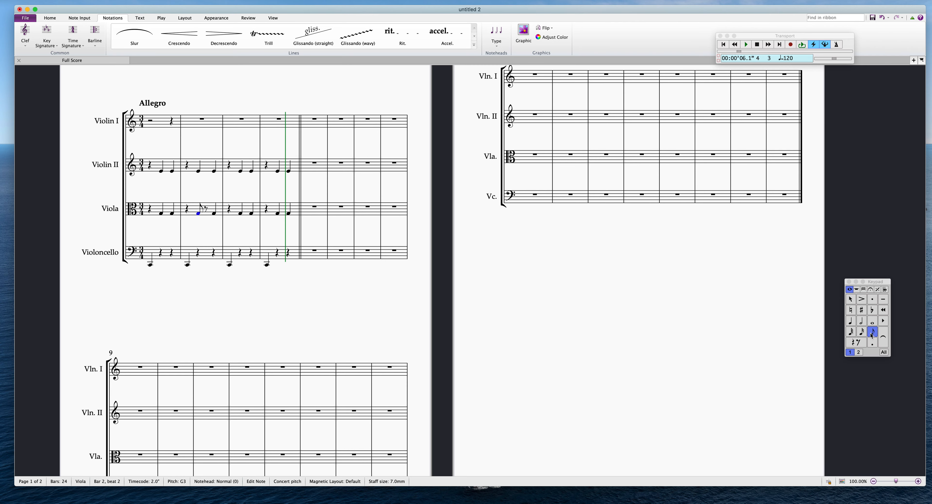
click(214, 213)
- Replace Violin II's quarter note on beat 2 of bar 2 with two E4 eighth notes
click(197, 173)
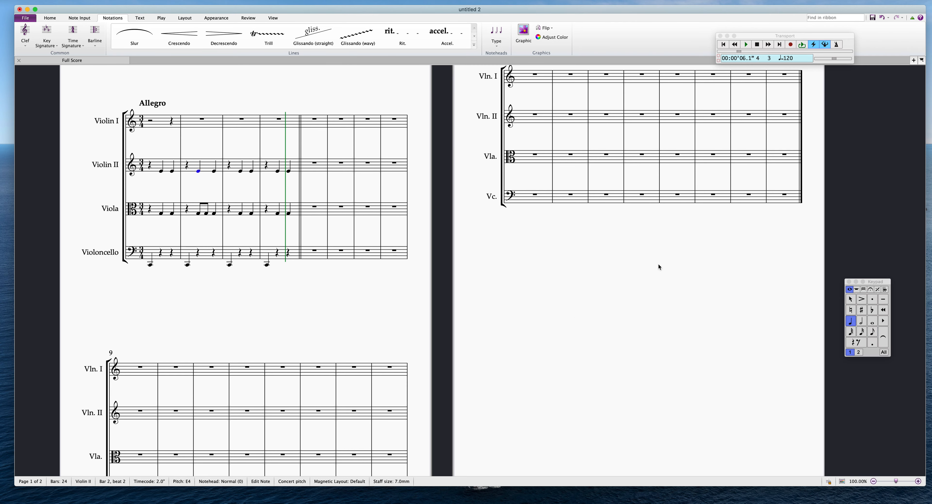
click(872, 333)
key(e)
click(204, 178)
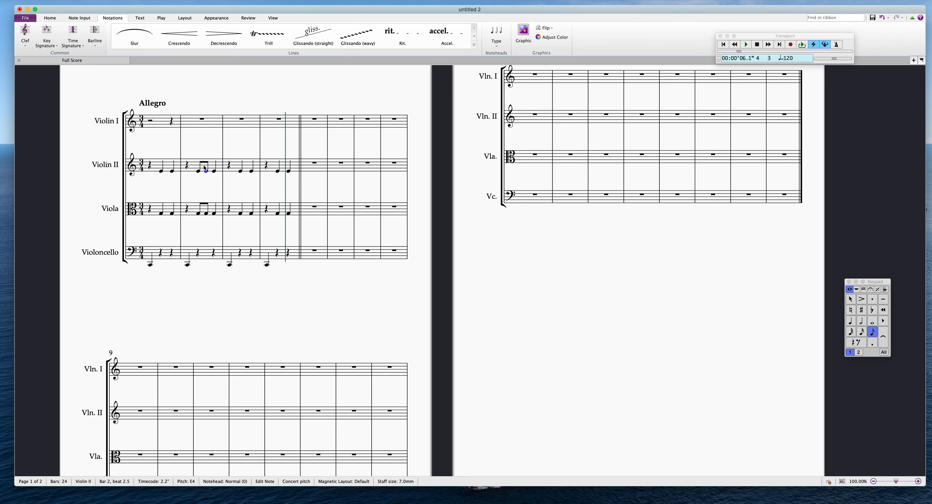
- Copy bar 2 of Violin II and Viola into bar 4 of the same staves
shift+click(218, 215)
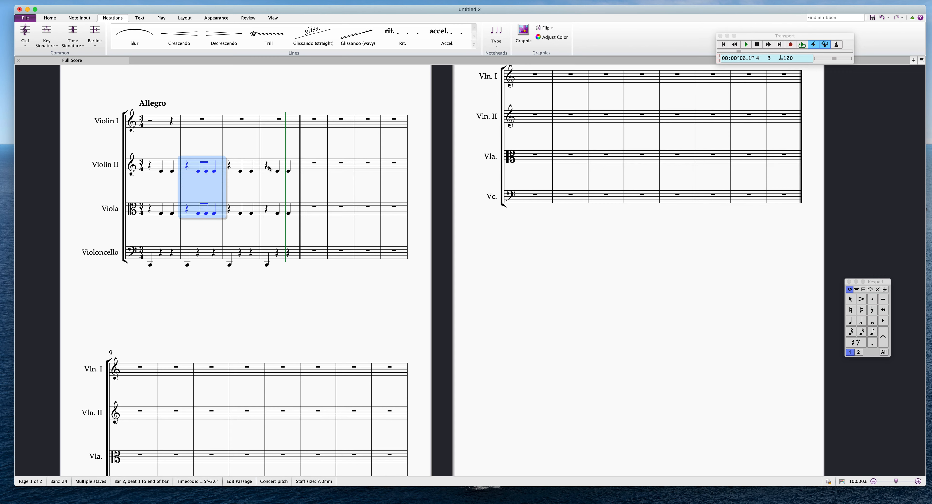
alt+click(268, 167)
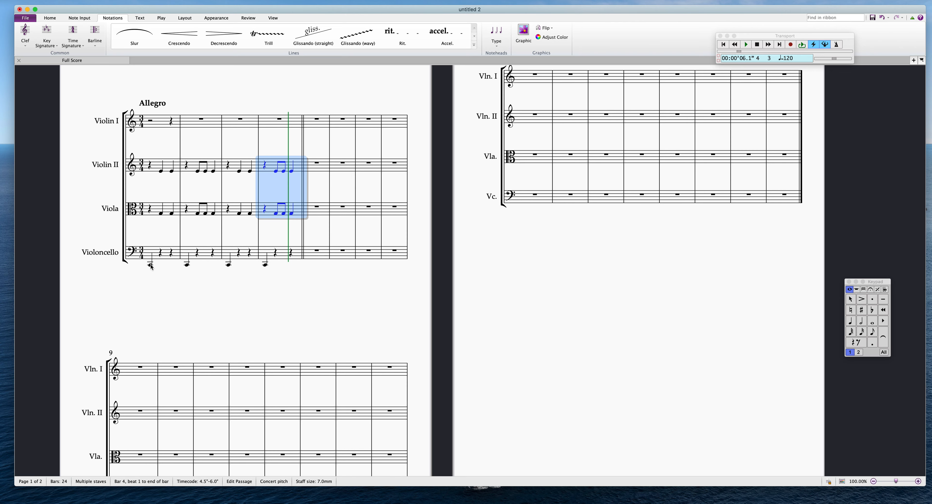
- Play back the four bars from the first Violoncello note with the eighth-note pattern in bars 2 and 4
click(151, 266)
key(p)
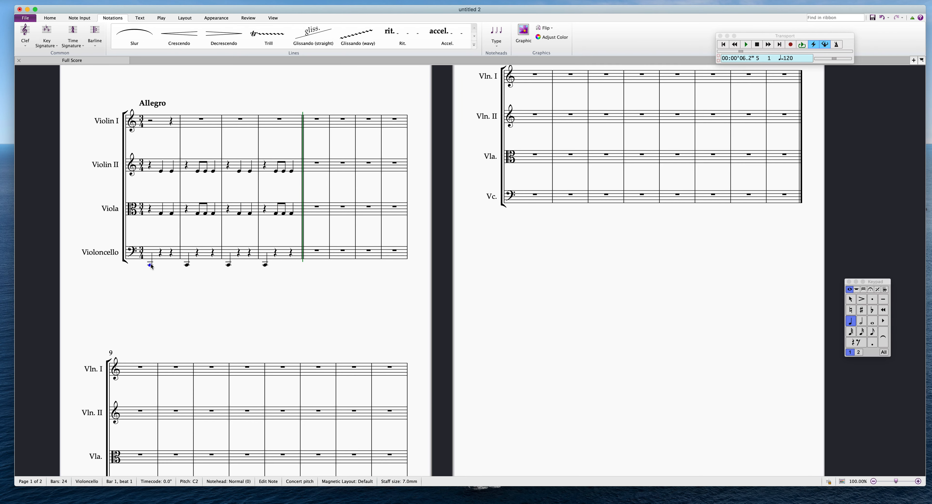
scroll(107, 148, down, 1)
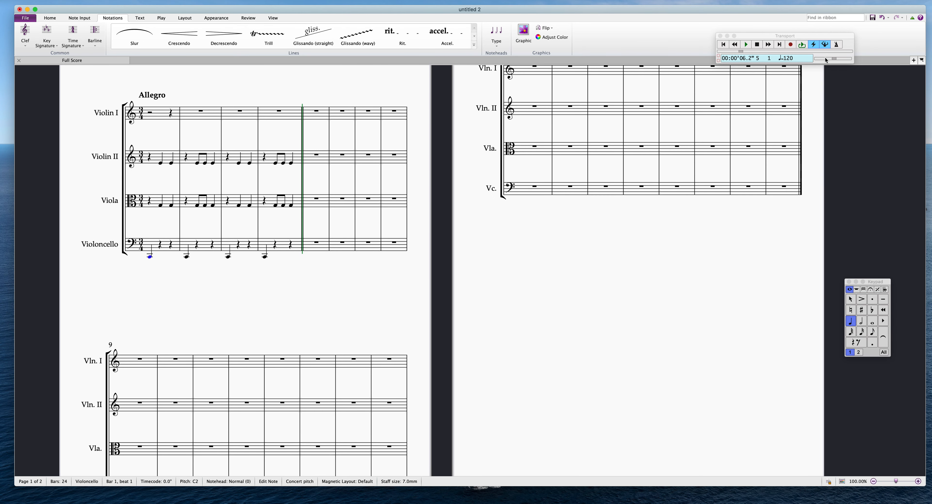
- Raise the playback tempo to 173 and play the accompaniment from the start of the score, and stop
drag(833, 59, 845, 60)
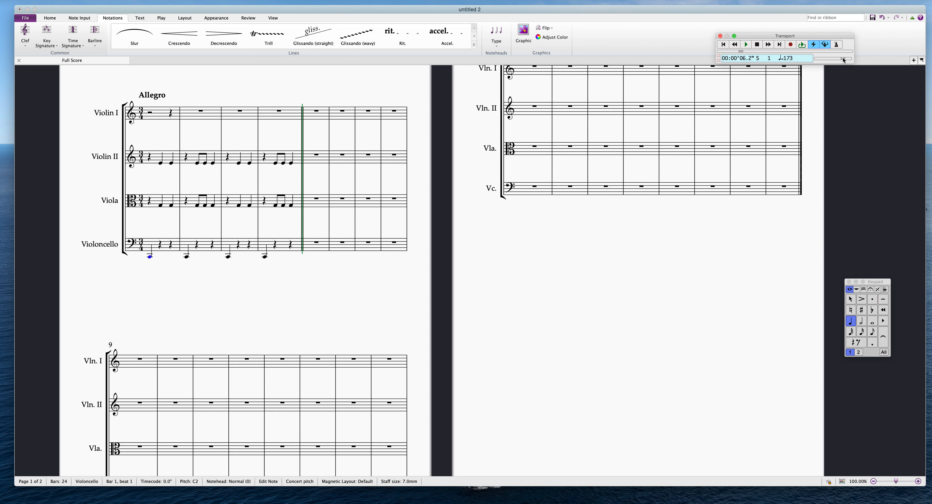
click(723, 45)
click(745, 45)
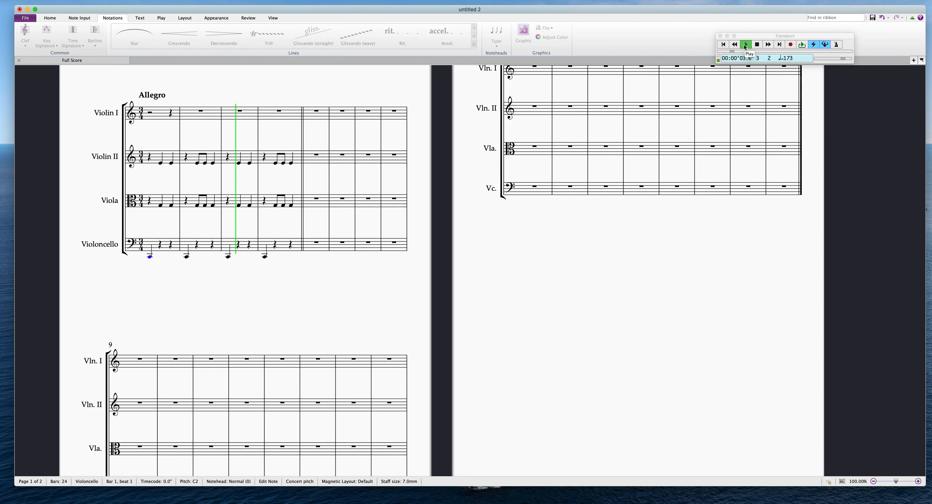
click(757, 45)
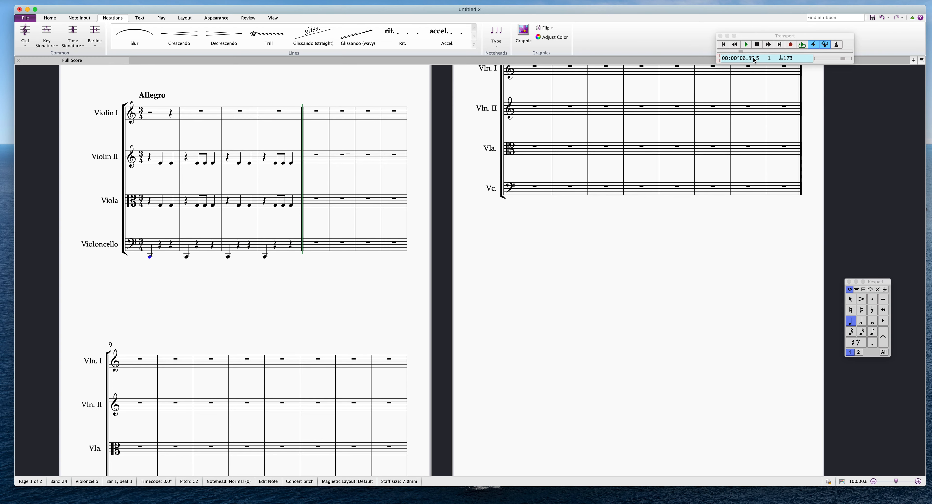
- Raise the Violoncello quarter notes on beat 1 of bars 2 and 4 to G2
scroll(330, 306, left, 3)
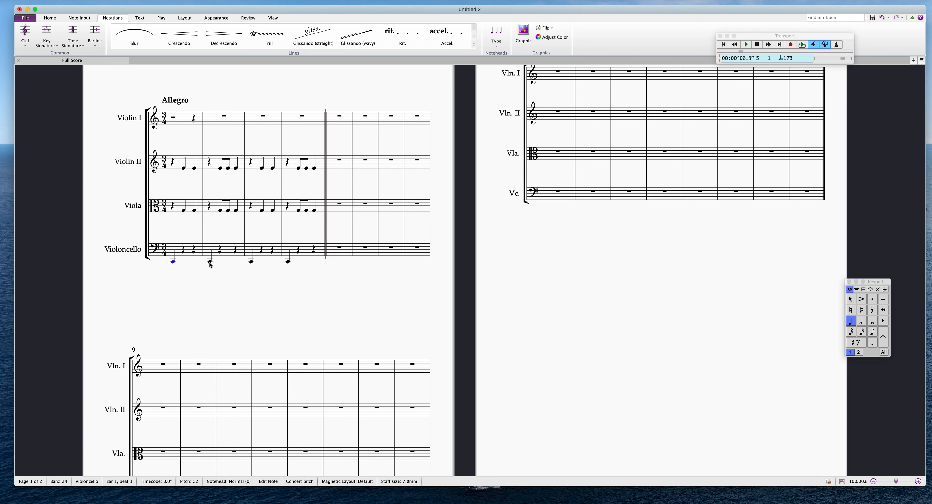
drag(211, 266, 209, 258)
drag(288, 263, 289, 258)
click(287, 255)
click(210, 256)
- Play back the four bars with the alternating Violoncello bass notes, and clear the selection
key(p)
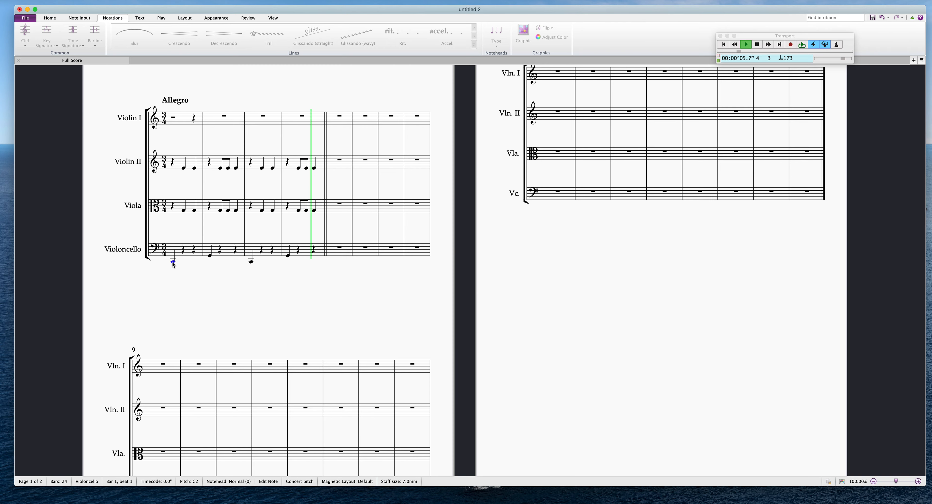
key(Escape)
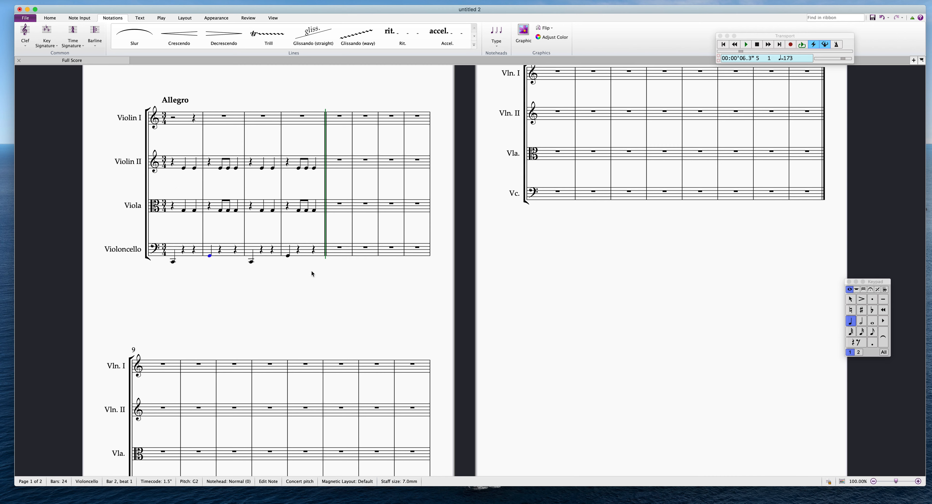
key(Escape)
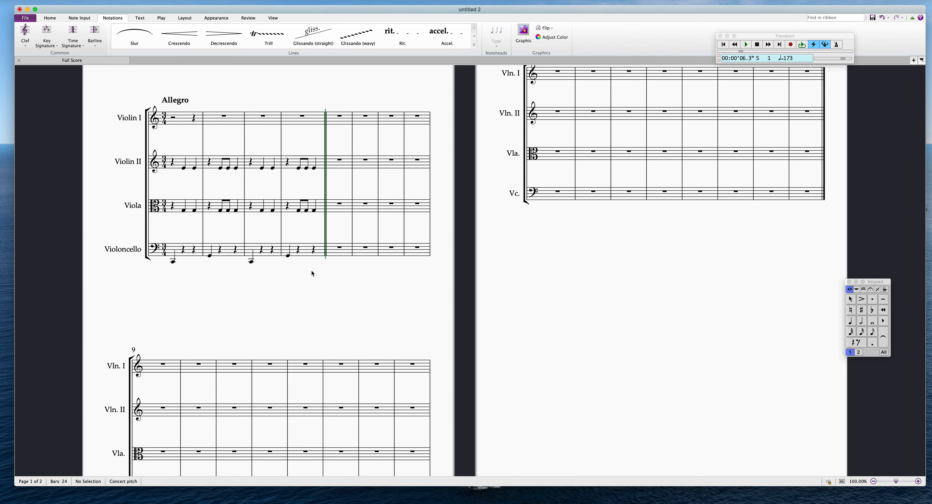